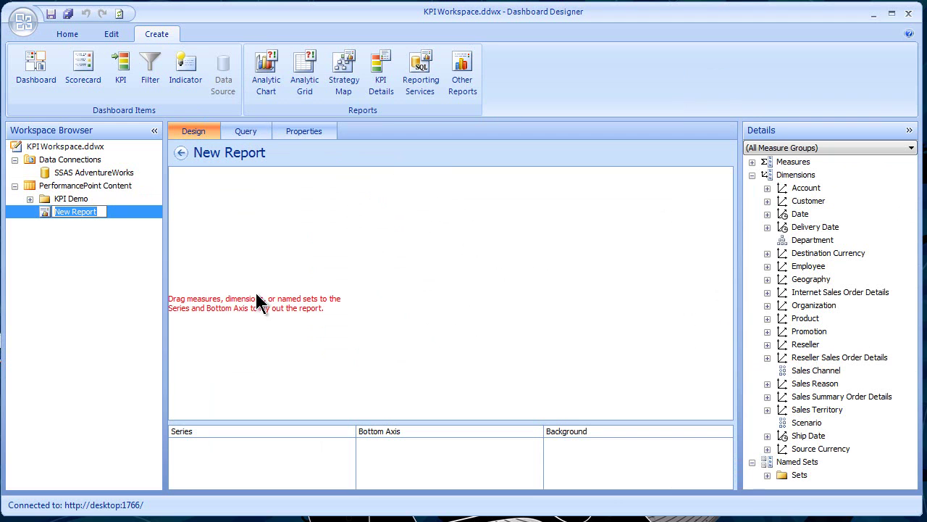
Step: Name the new analytic chart report Chart Demo and assign it to the Charts display folder
left_click(301, 133)
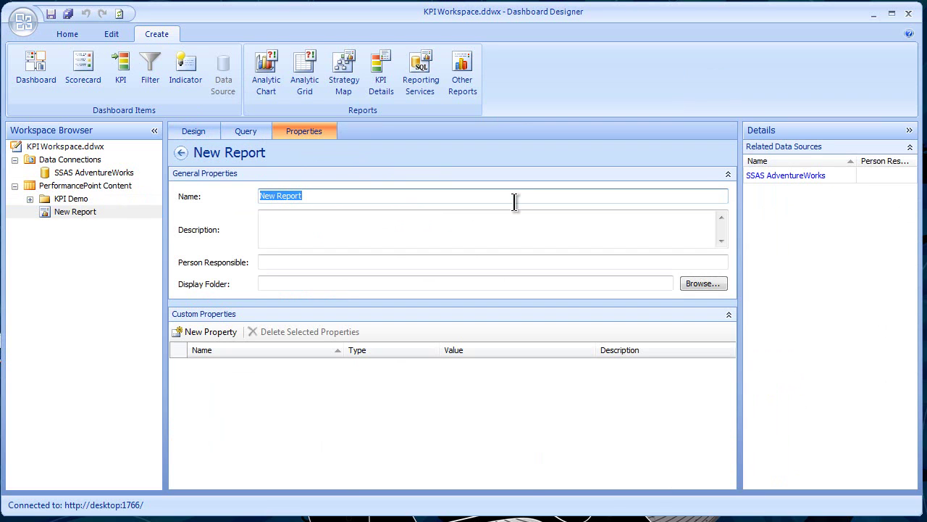
type("Chart Demo")
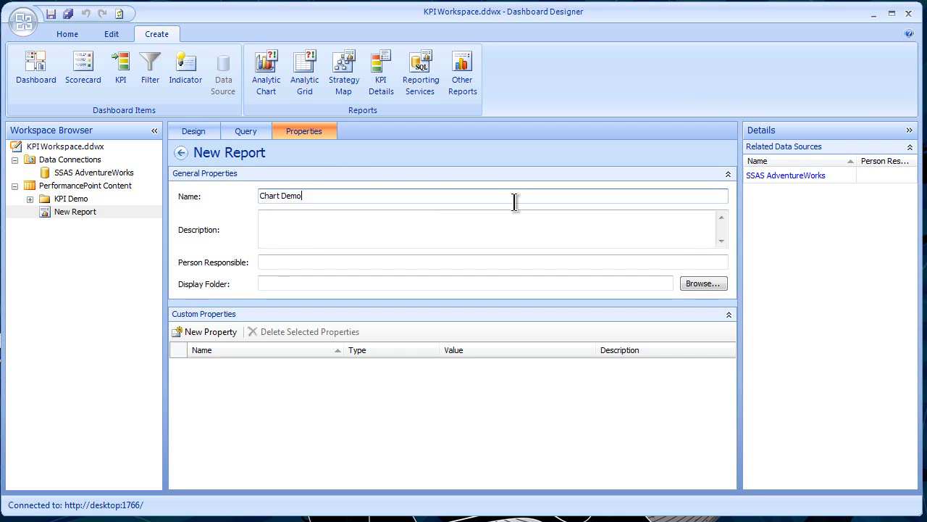
left_click(351, 284)
type("Charts")
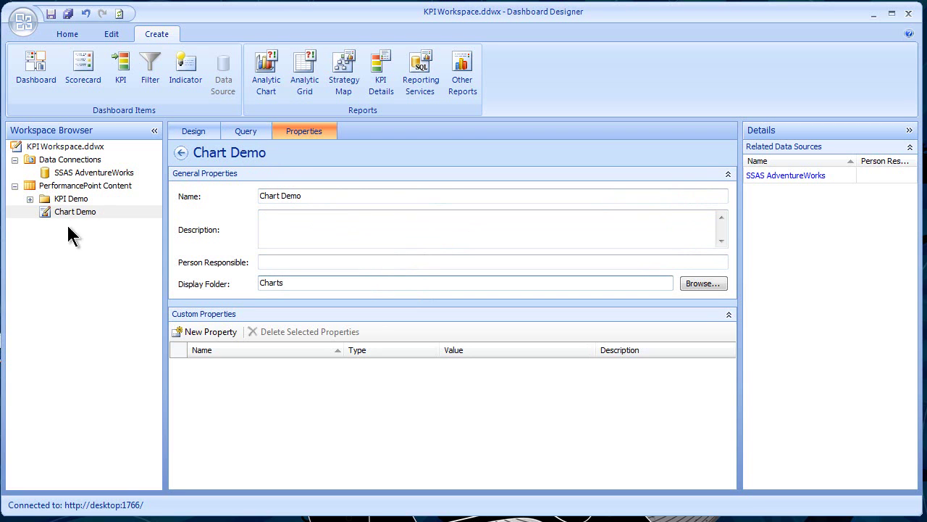
left_click(189, 134)
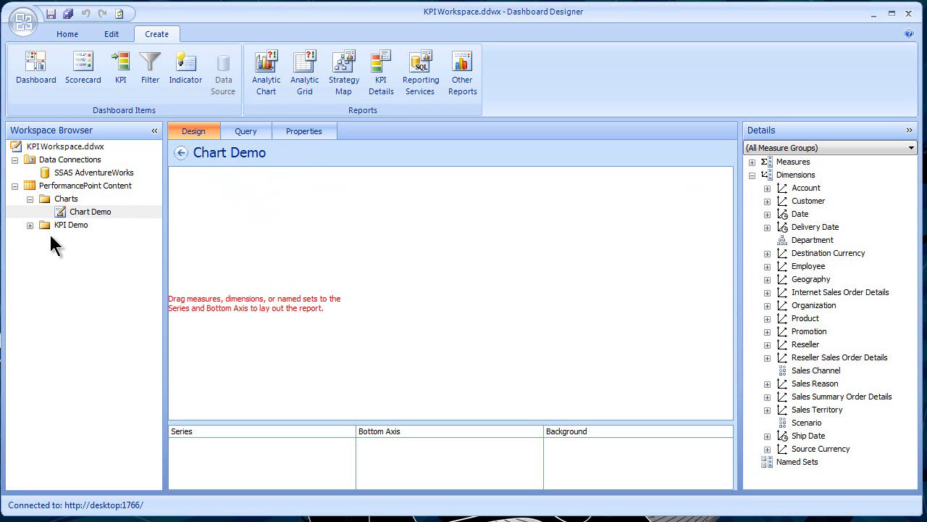
Step: Add the Internet Sales Amount measure to the Series of the Chart Demo report
left_click(65, 173)
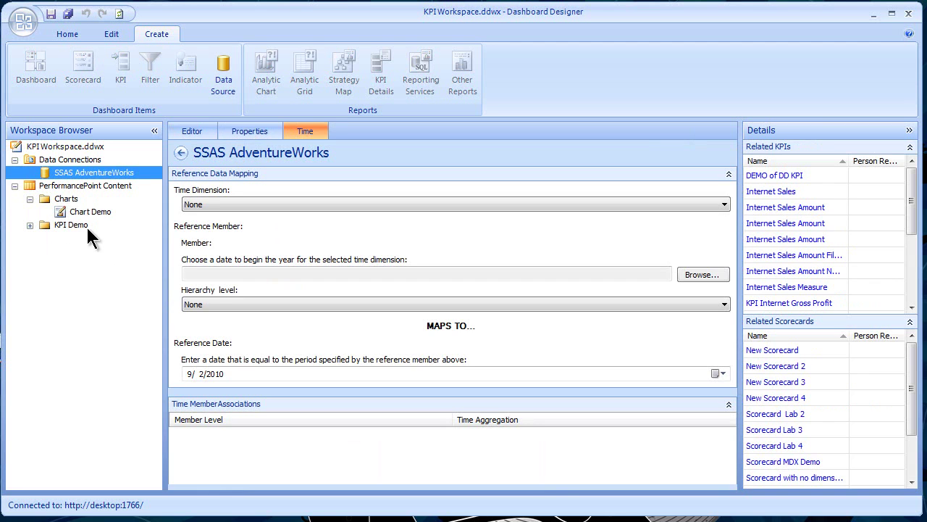
left_click(89, 212)
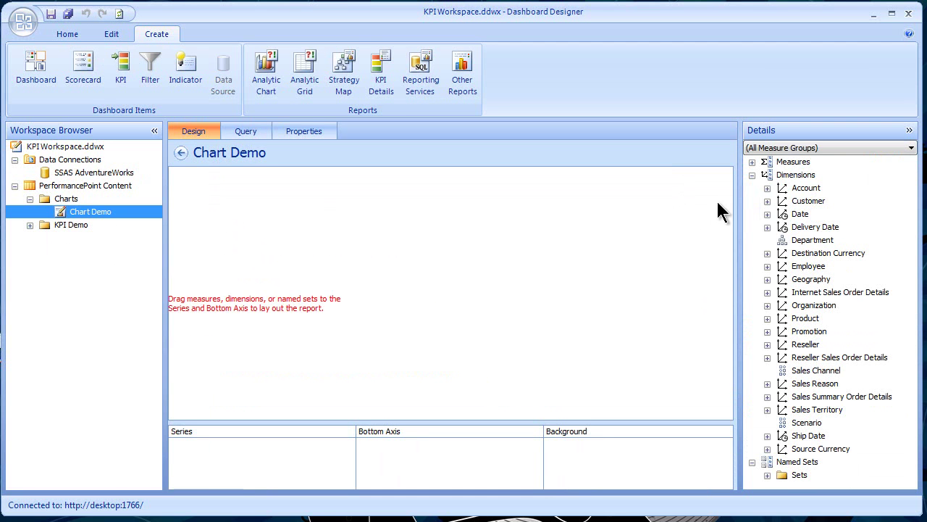
left_click(752, 174)
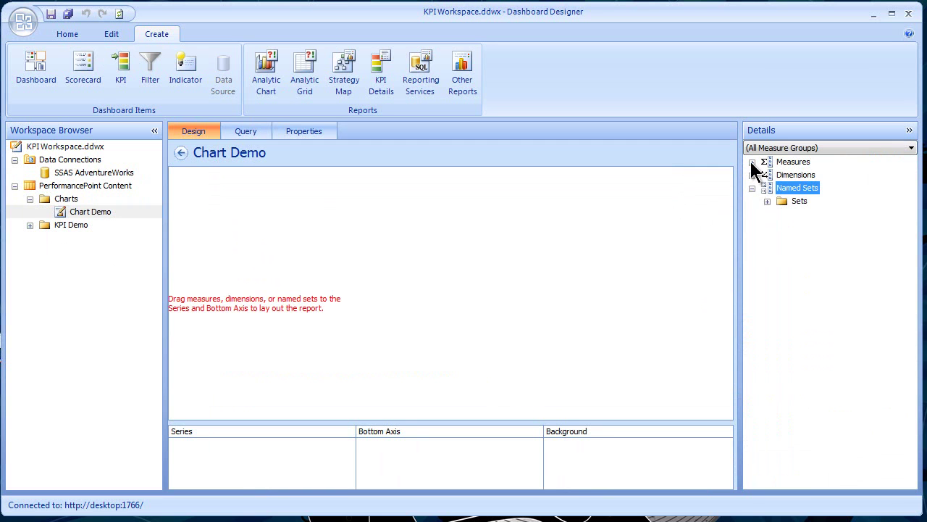
left_click(752, 162)
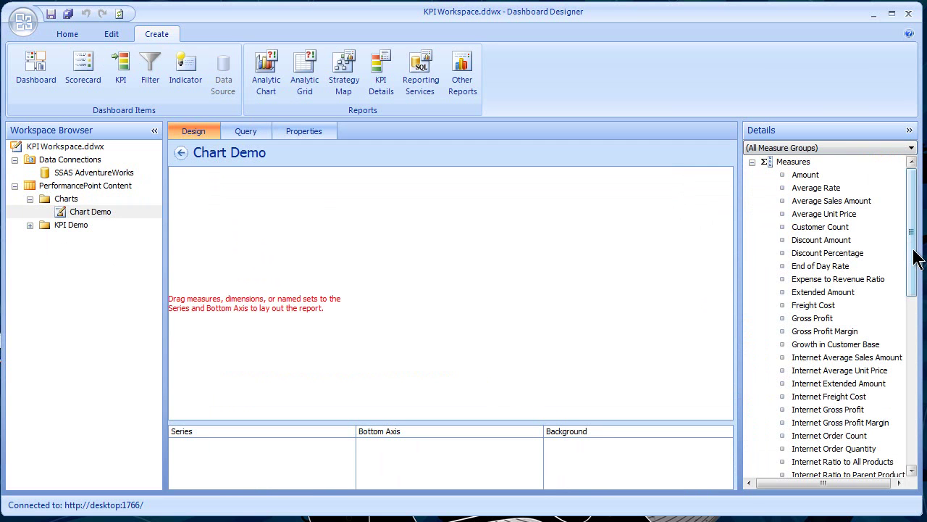
scroll(909, 253, "down", 5)
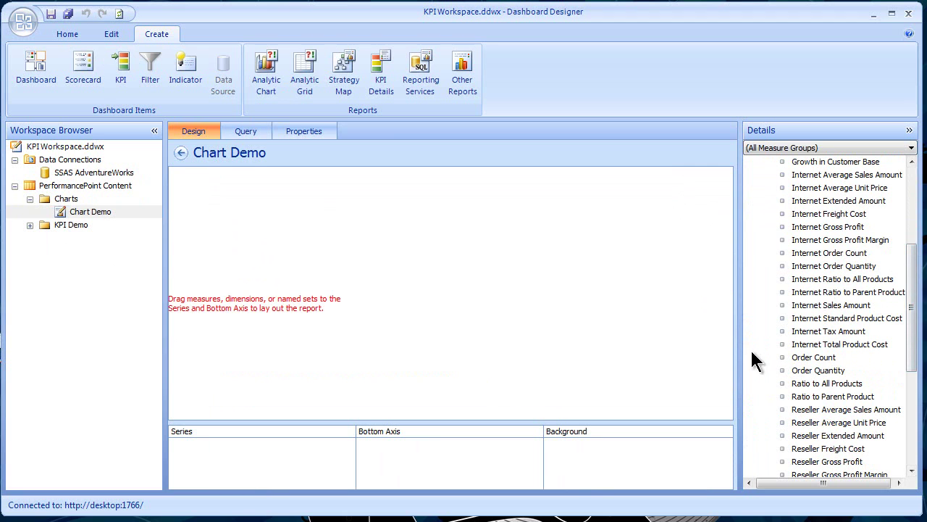
left_click_drag(798, 305, 254, 467)
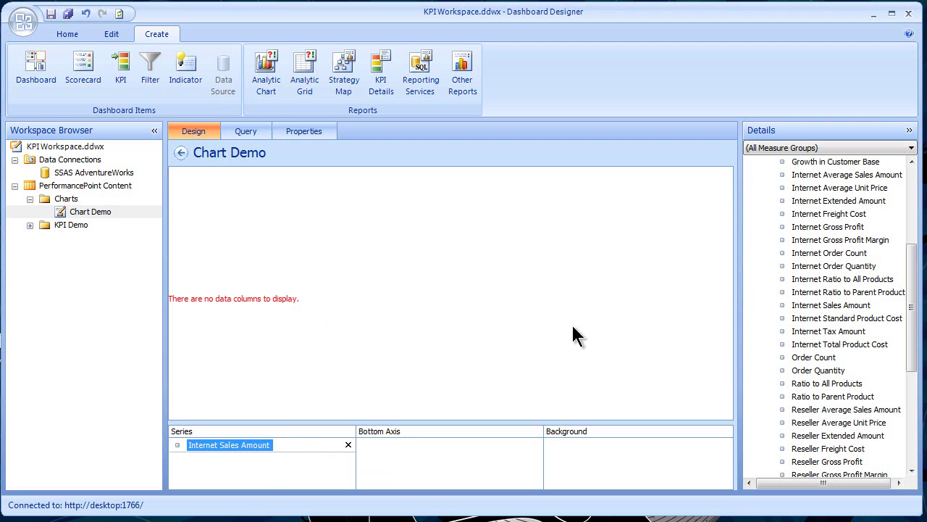
Step: Place the Product dimension's Model Lines hierarchy on the chart's Bottom Axis
left_click_drag(916, 352, 914, 275)
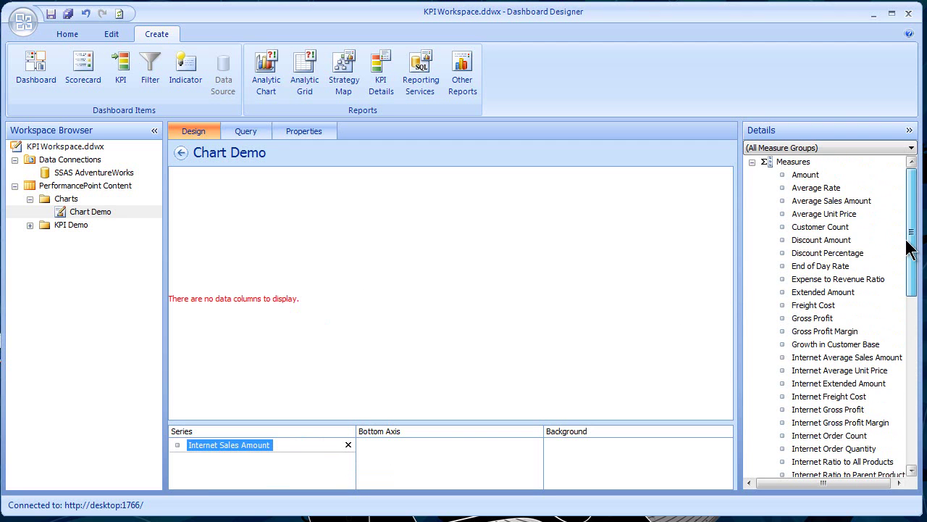
left_click(753, 162)
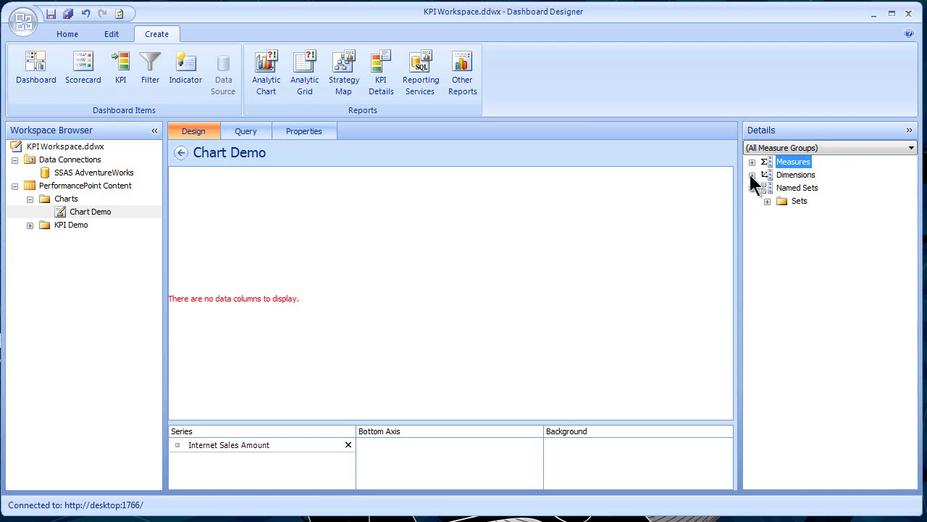
left_click(752, 175)
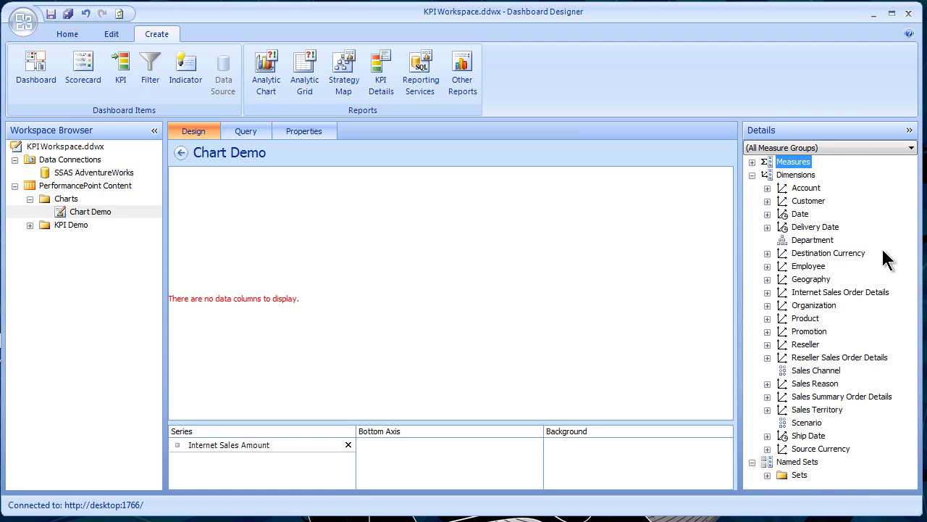
left_click(767, 319)
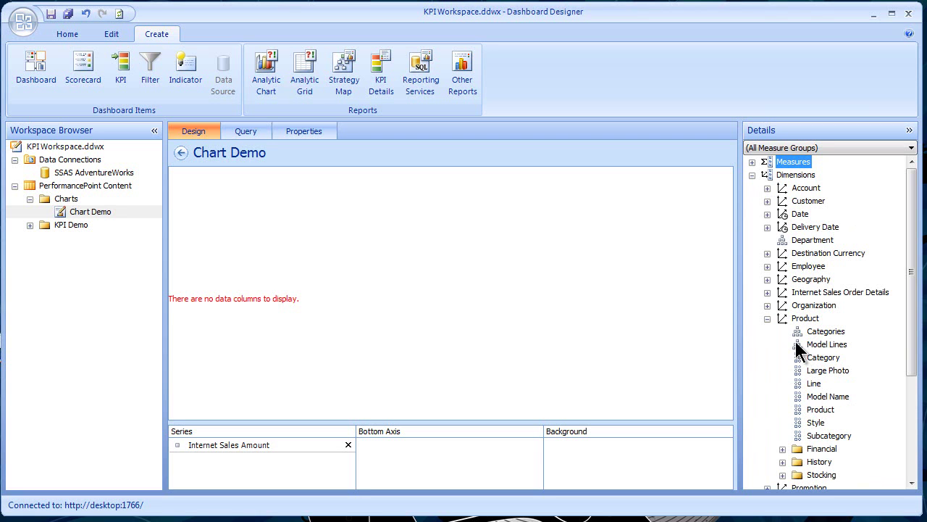
left_click_drag(797, 342, 449, 465)
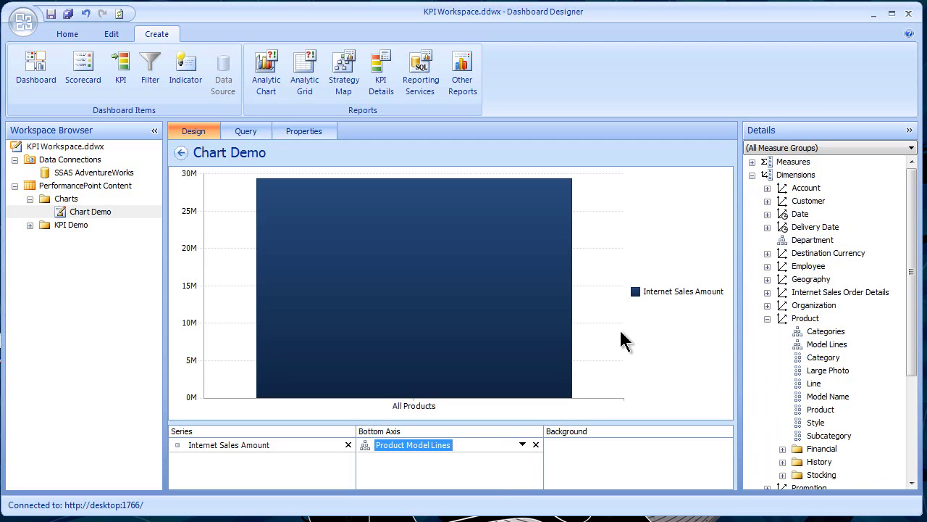
Step: Add the All Products, Accessory, Mountain, Road and Touring members to Product Model Lines on the Bottom Axis, and review the MDX query
left_click(523, 444)
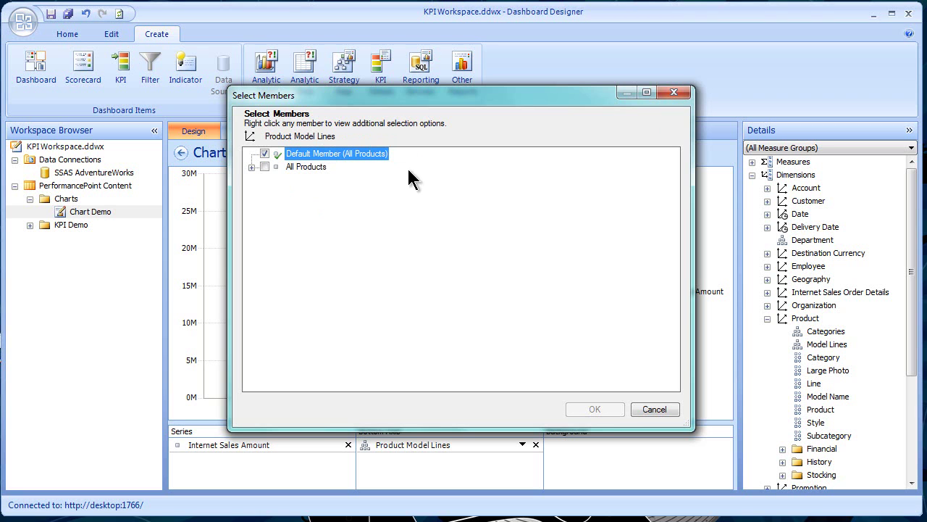
left_click(253, 167)
left_click(265, 167)
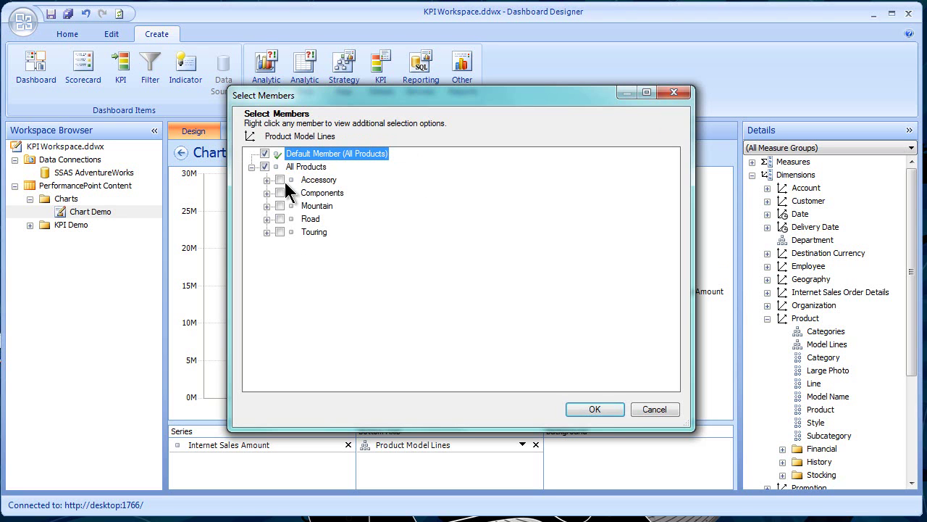
left_click(280, 205)
left_click(593, 410)
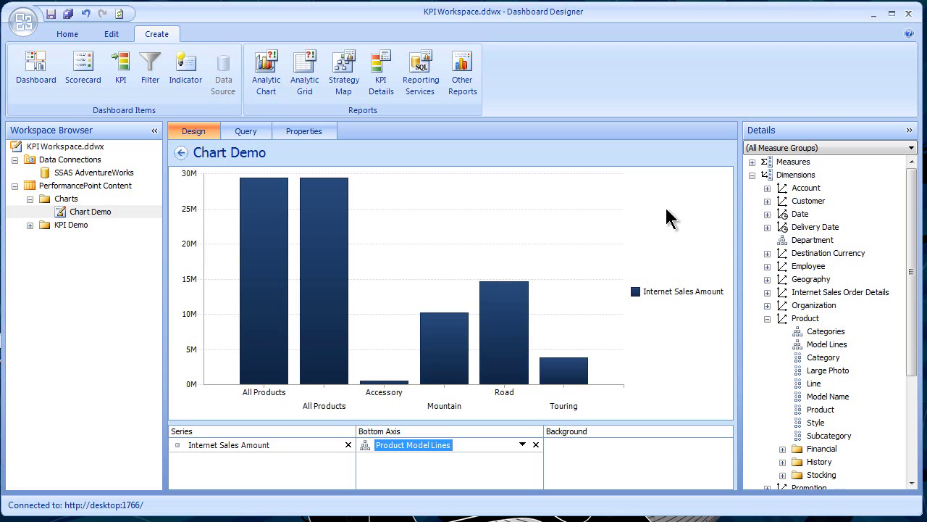
left_click(244, 130)
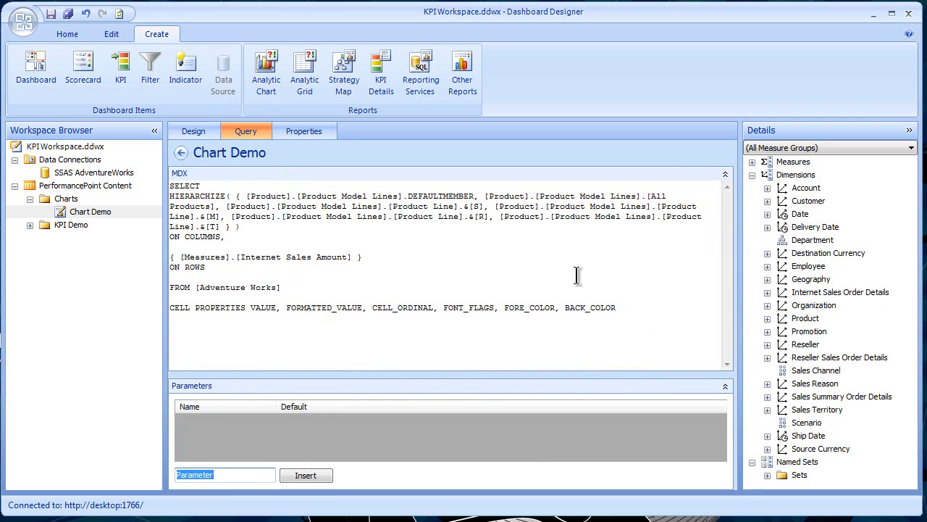
left_click(194, 130)
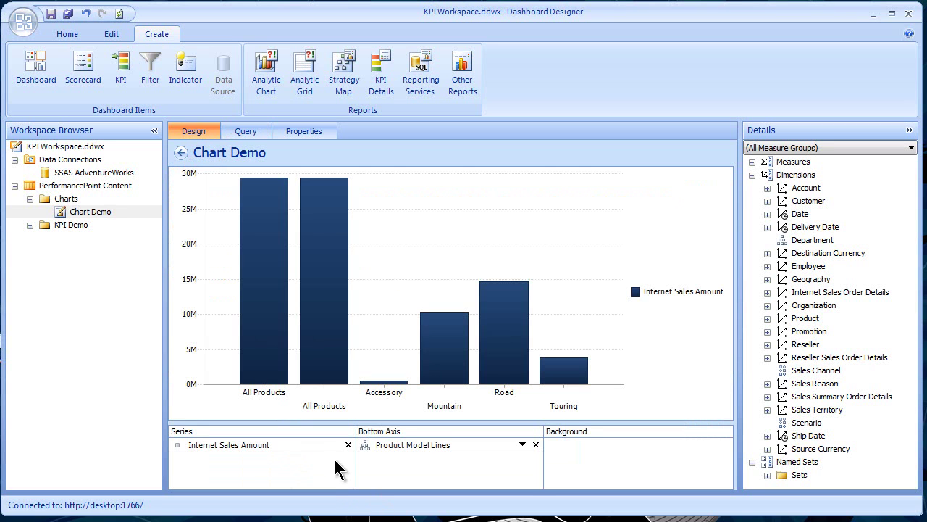
Step: Replace Internet Sales Amount in the chart's Series with the Core Product Group named set, and review the MDX query
left_click(347, 445)
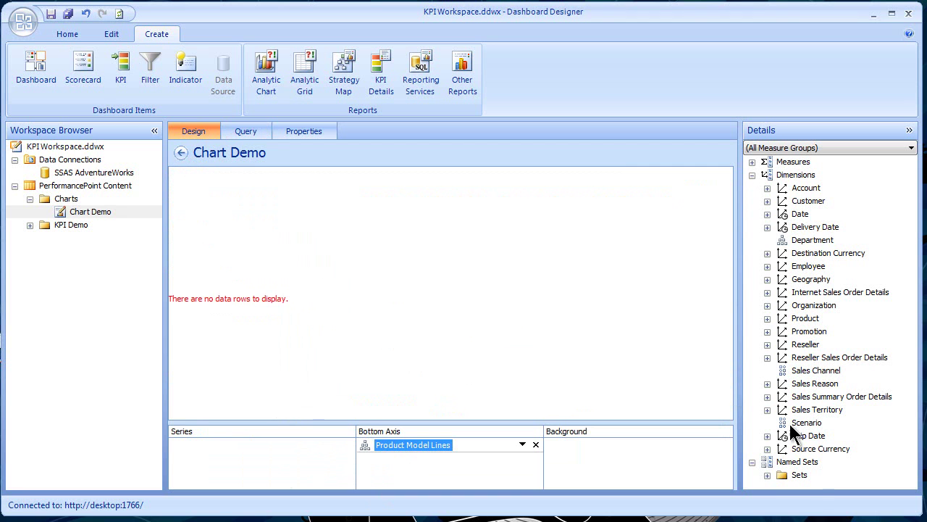
left_click(768, 475)
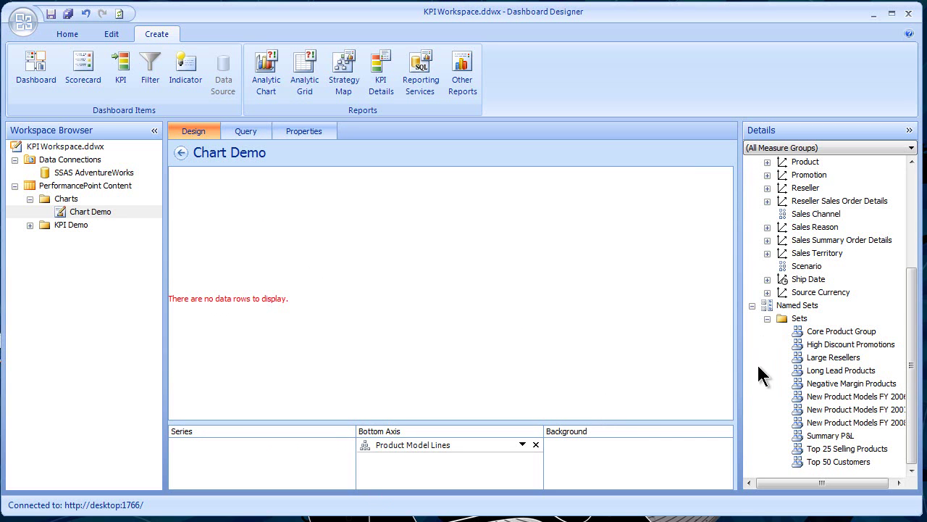
left_click_drag(798, 332, 290, 459)
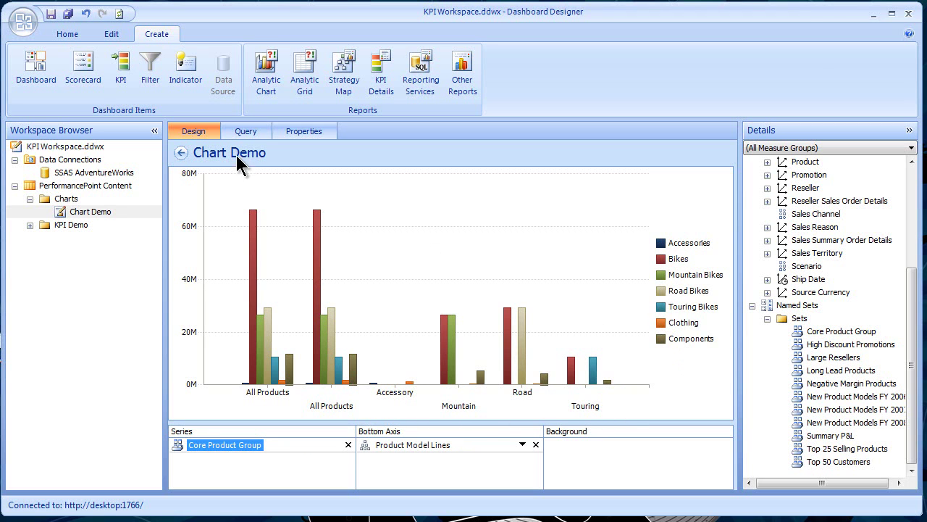
left_click(244, 131)
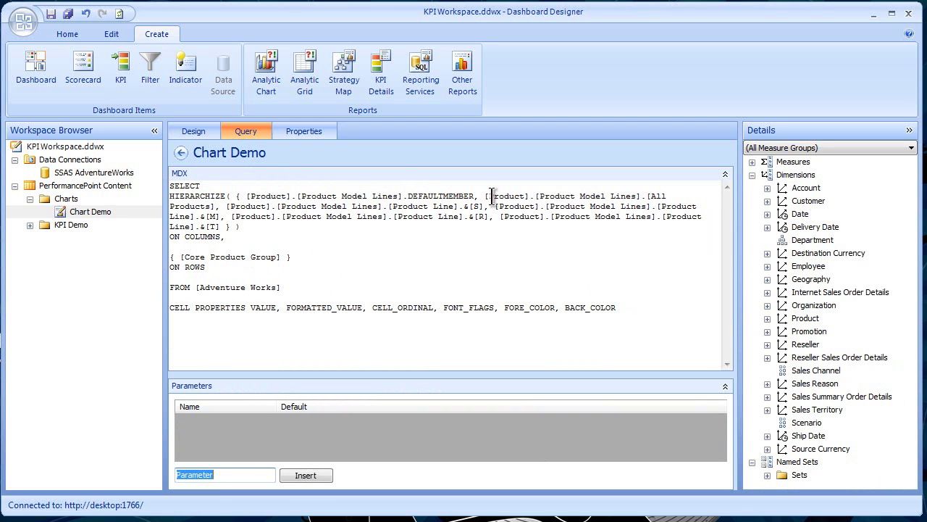
left_click(205, 133)
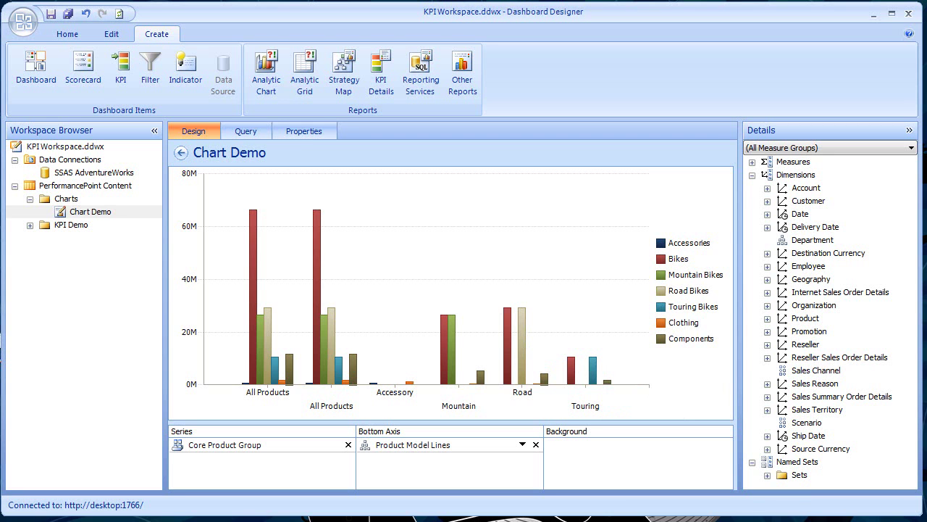
Step: Create an analytic grid report in PerformancePoint Content using the workspace's SSAS AdventureWorks data source
left_click(85, 185)
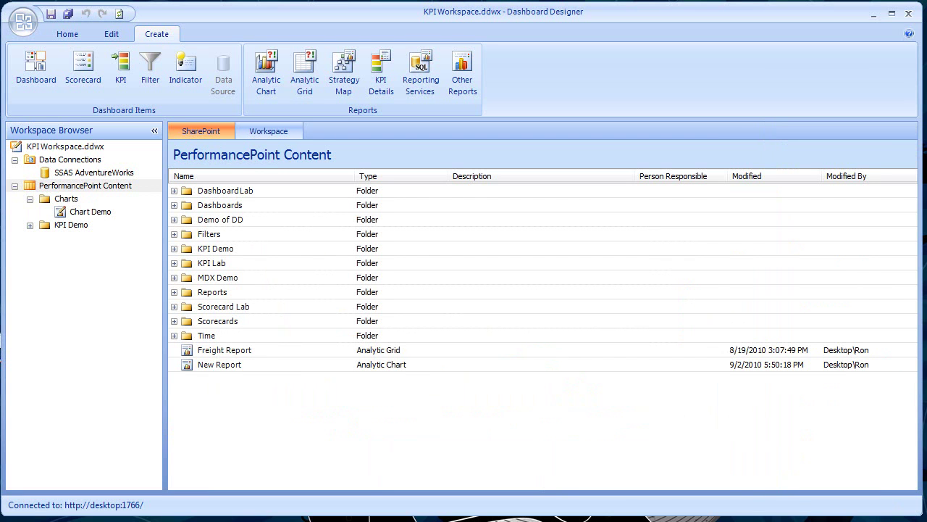
left_click(303, 65)
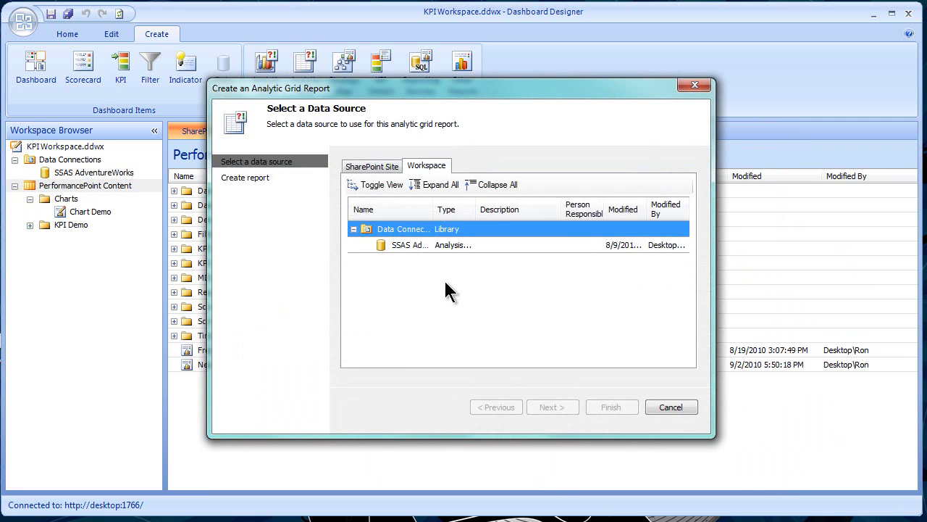
left_click(426, 248)
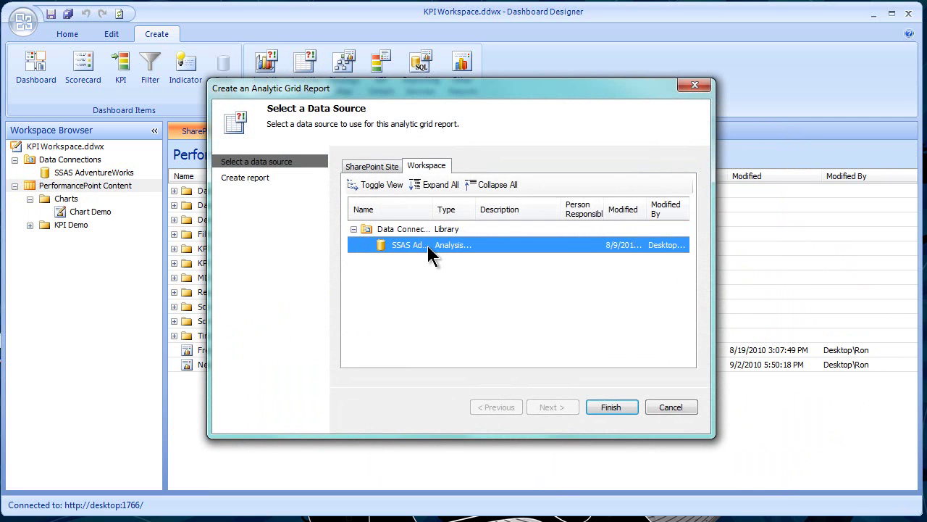
left_click(607, 408)
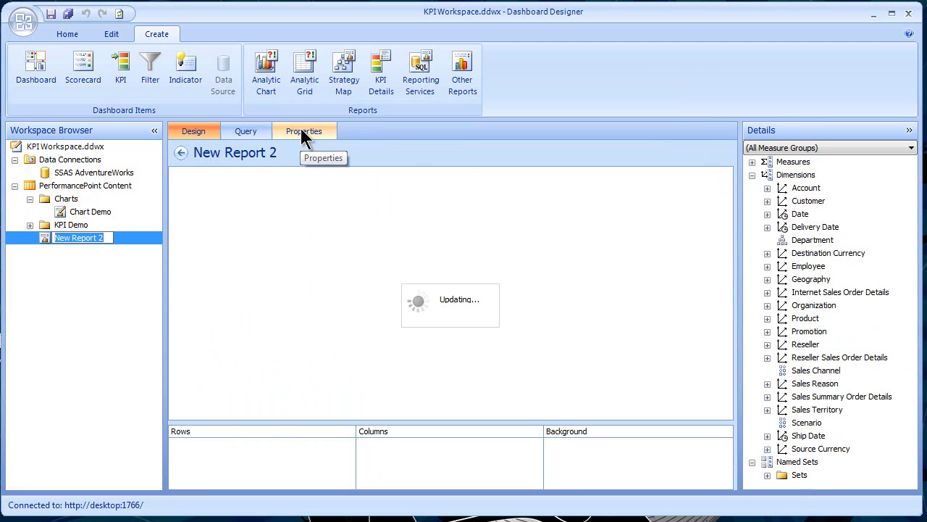
Step: Name the new report Grid in the Charts display folder, and view its MDX query
left_click(302, 131)
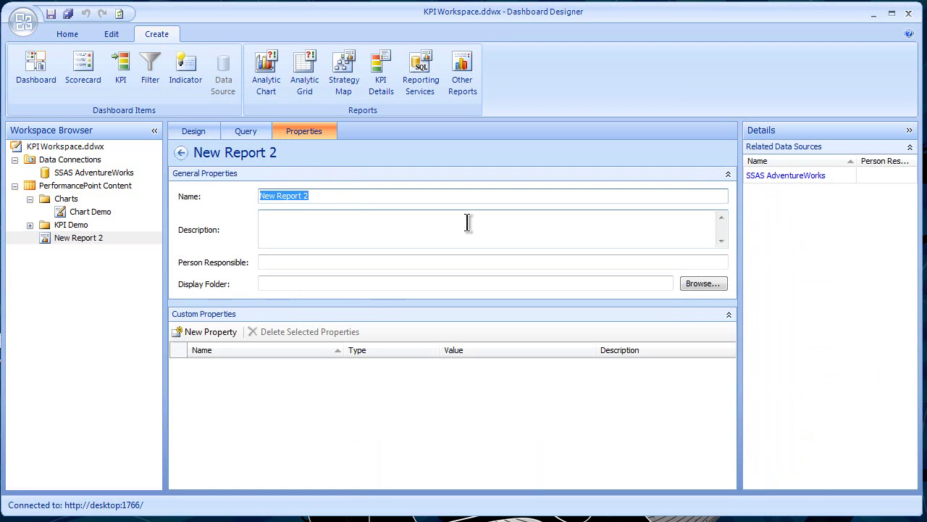
type("Grid")
left_click(360, 285)
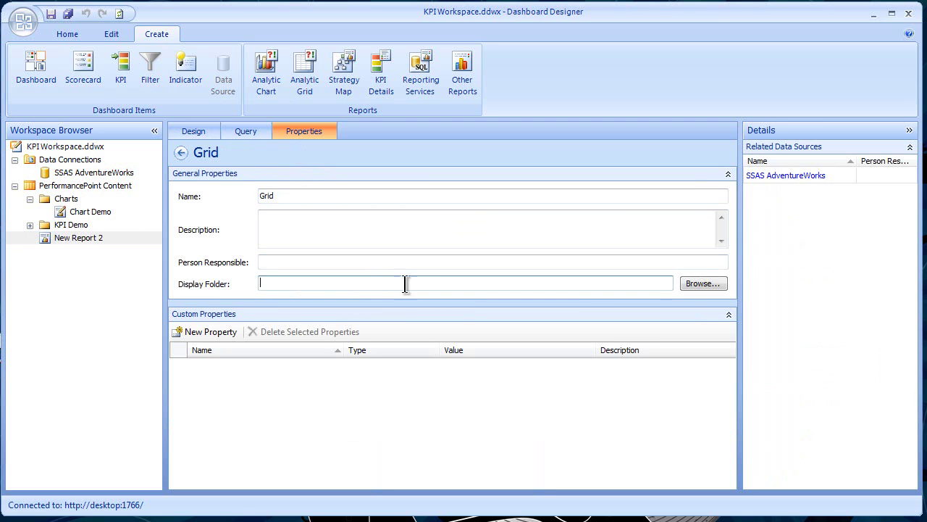
type("Charts")
left_click(241, 131)
left_click(241, 190)
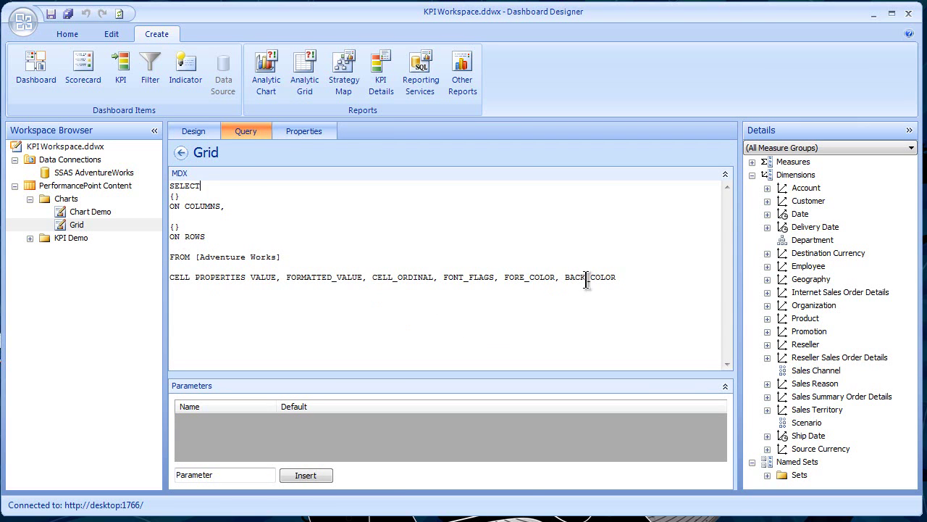
left_click(195, 128)
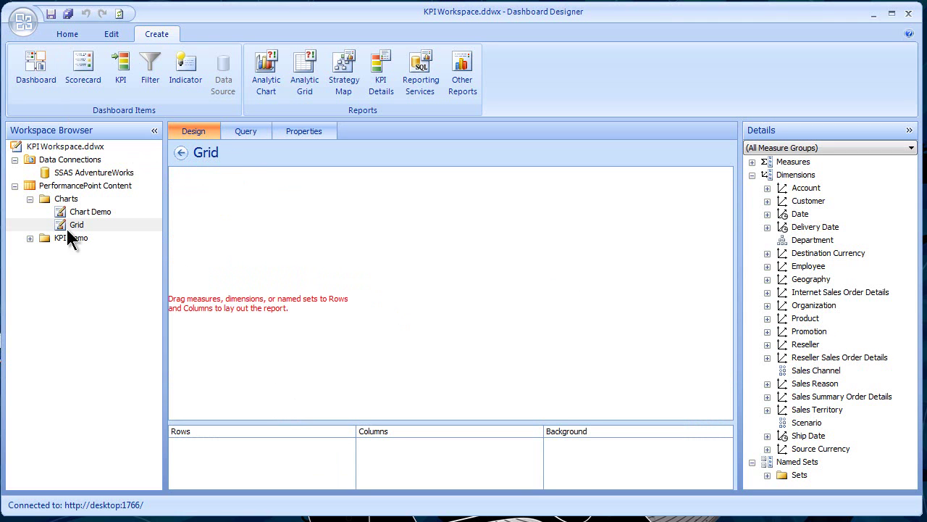
Step: Add the Internet Sales Amount measure to the Rows of the Grid report
left_click(752, 162)
left_click_drag(913, 237, 912, 284)
left_click_drag(822, 344, 293, 449)
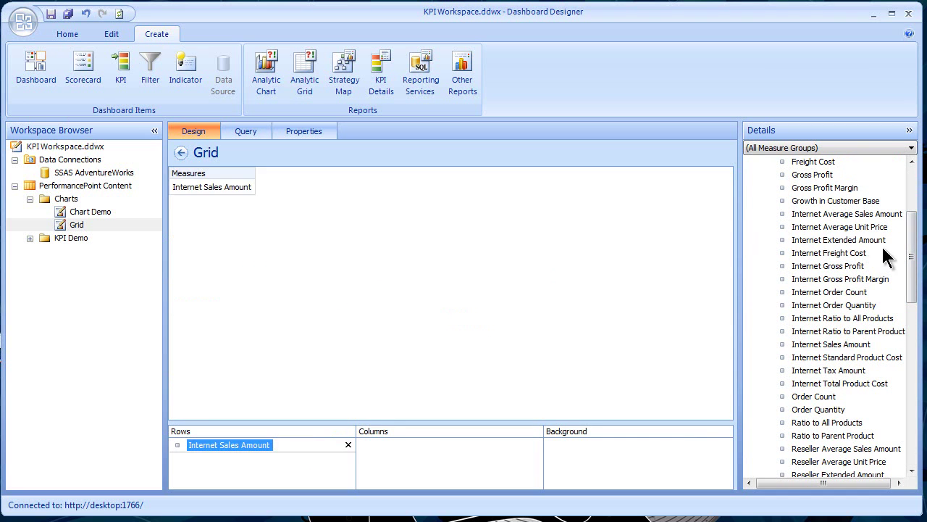
left_click_drag(914, 282, 894, 198)
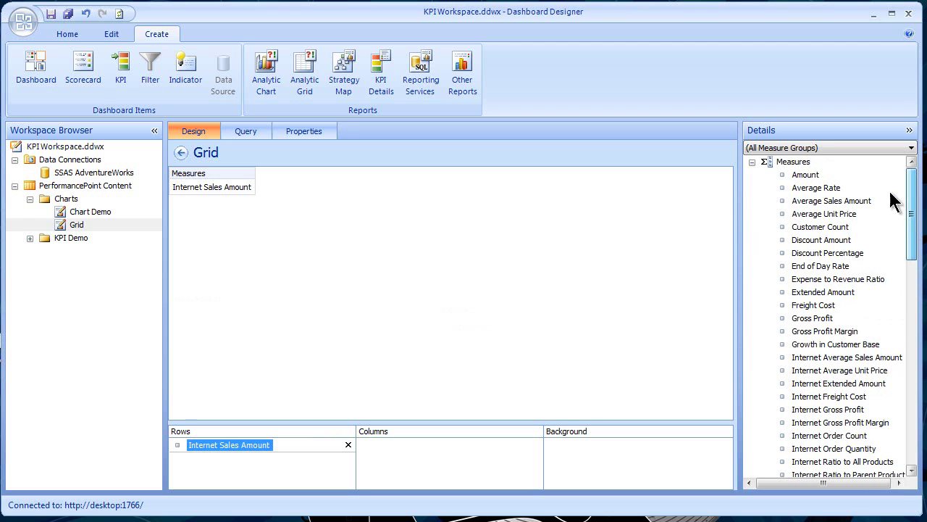
Step: Add the Product dimension's Model Lines hierarchy to the Columns of the Grid report
left_click(753, 162)
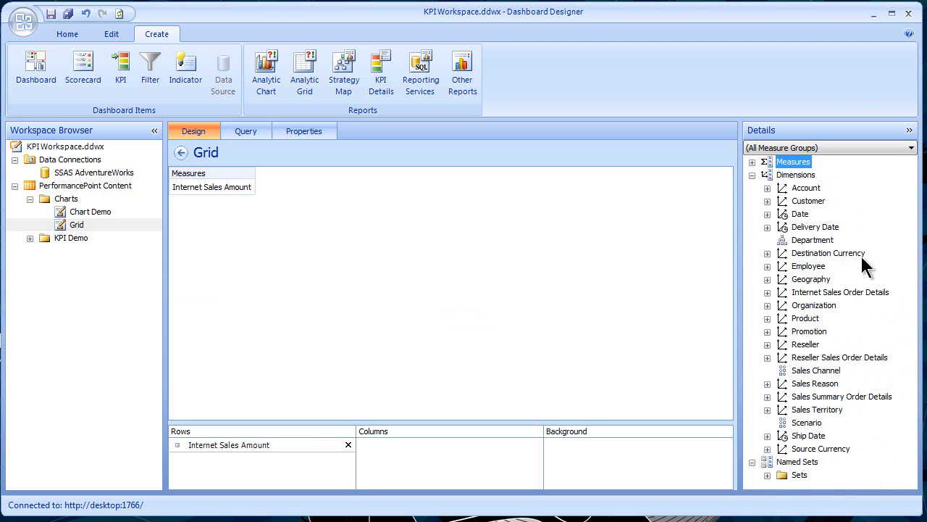
left_click(766, 317)
left_click(799, 346)
left_click_drag(797, 342, 494, 458)
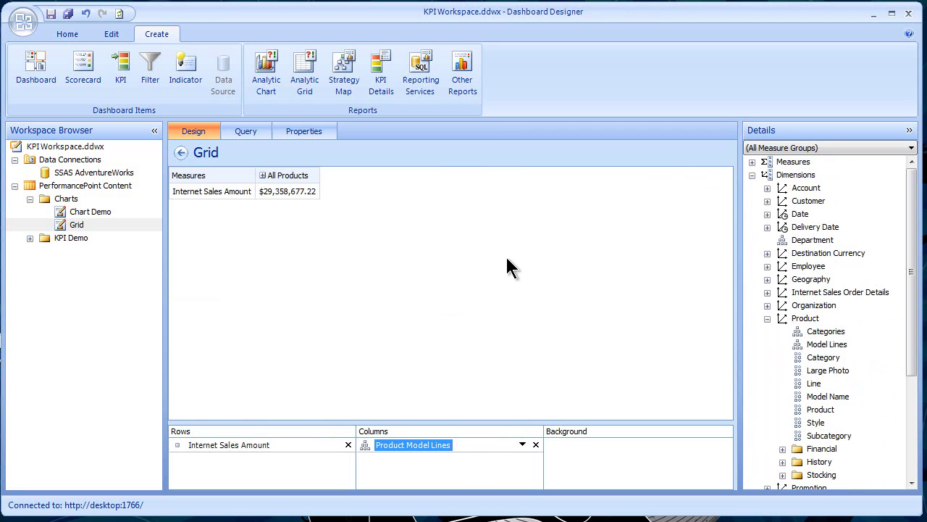
Step: Expand All Products in the grid's columns, and expand the Mountain model line beneath it
left_click(263, 176)
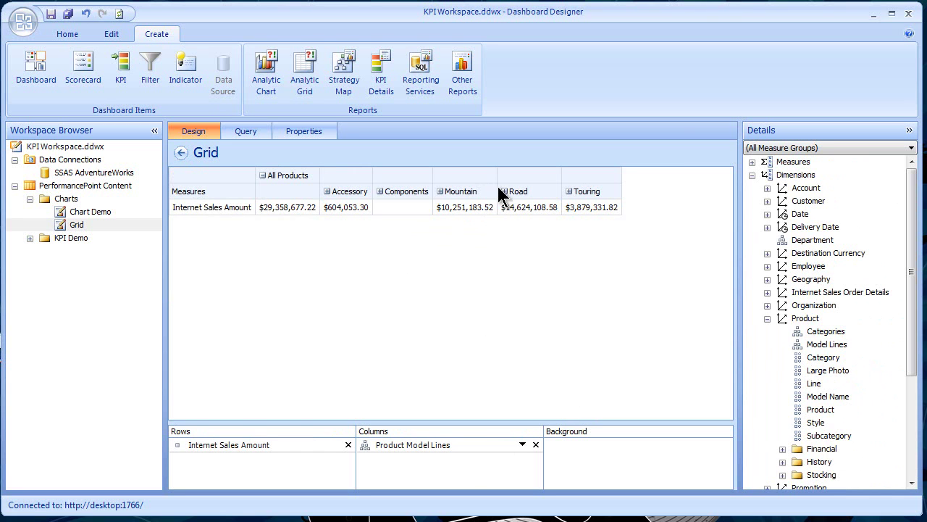
left_click(443, 194)
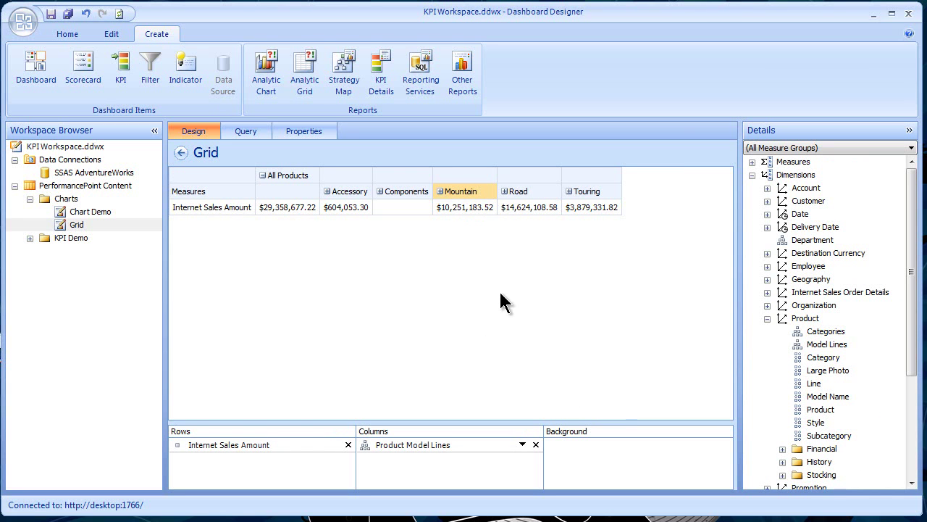
left_click(441, 193)
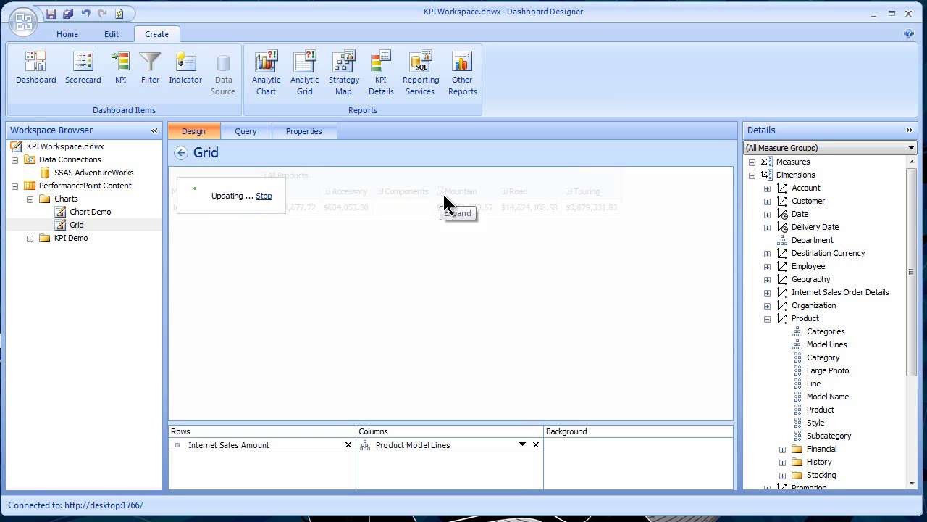
Step: Remove Internet Sales Amount from the grid's Rows and collapse the Mountain column
left_click(354, 444)
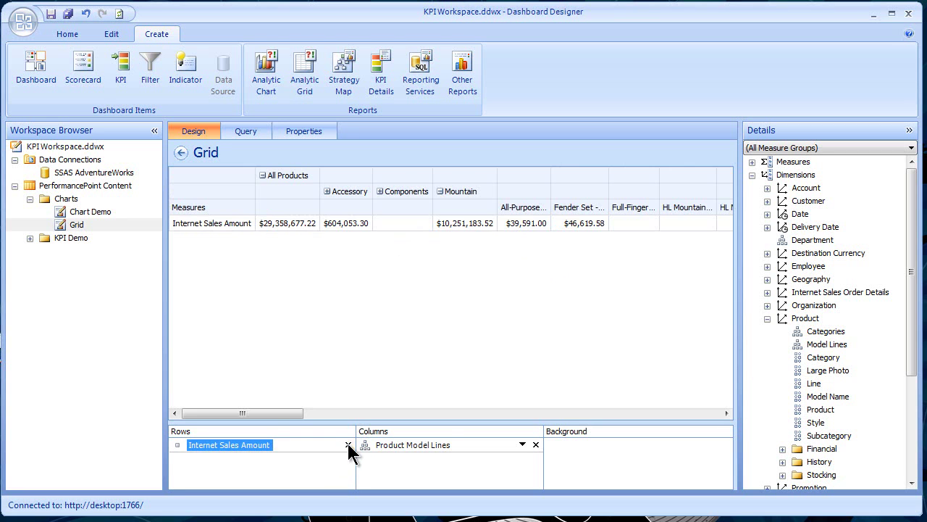
left_click(347, 445)
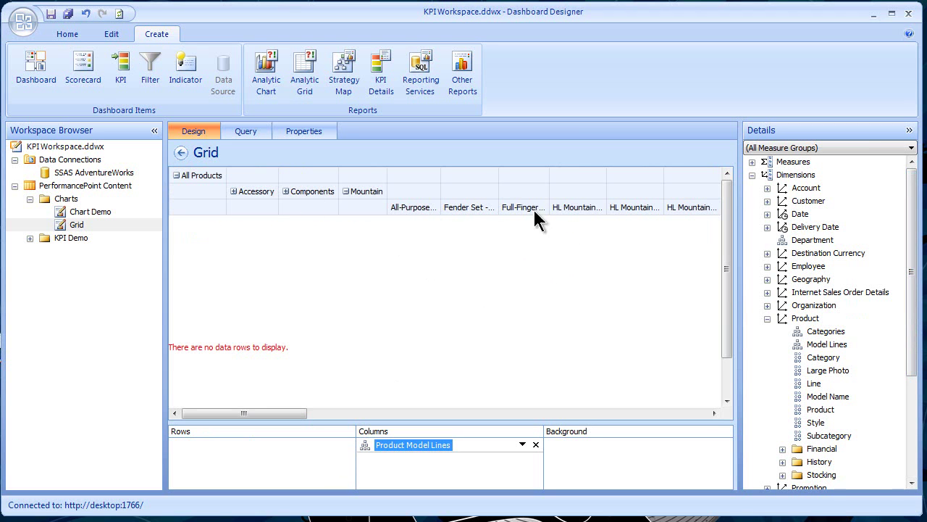
left_click(348, 193)
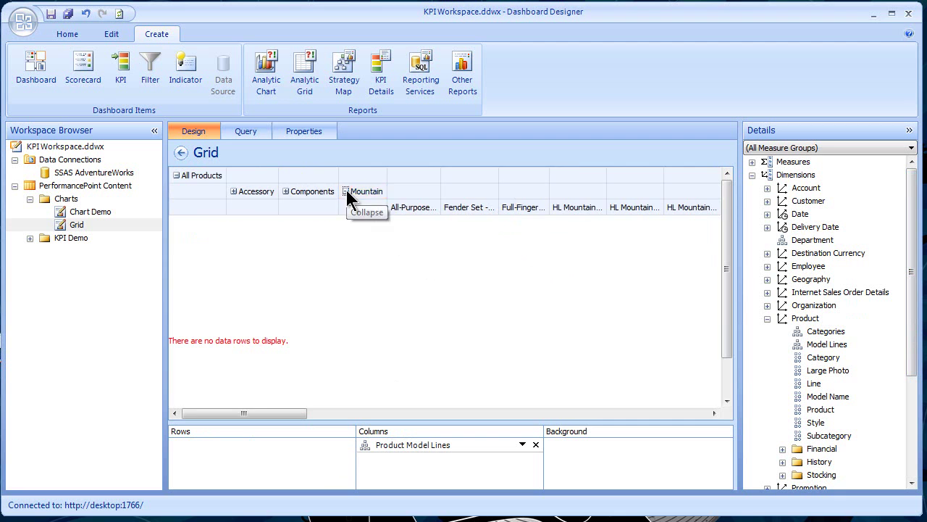
left_click(345, 191)
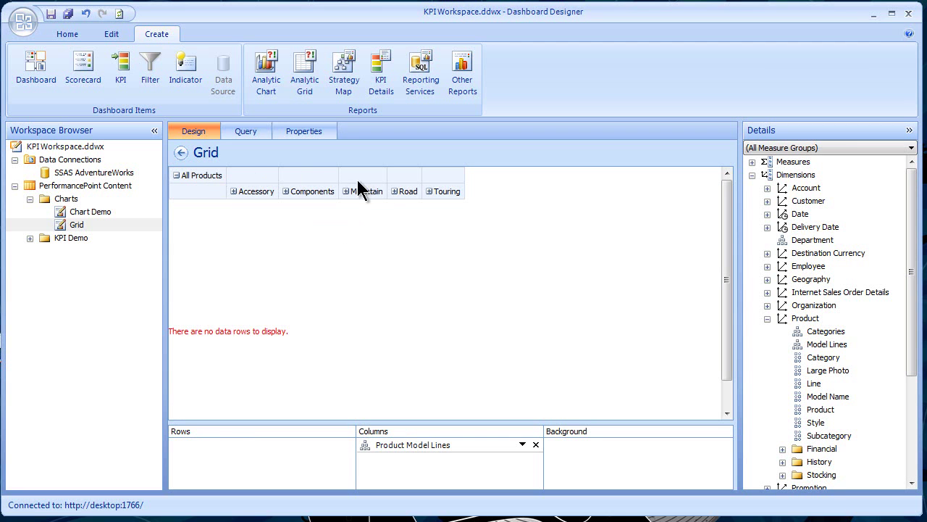
Step: Add the Core Product Group named set to the Rows of the Grid report and collapse the Bikes category
left_click_drag(914, 368, 907, 470)
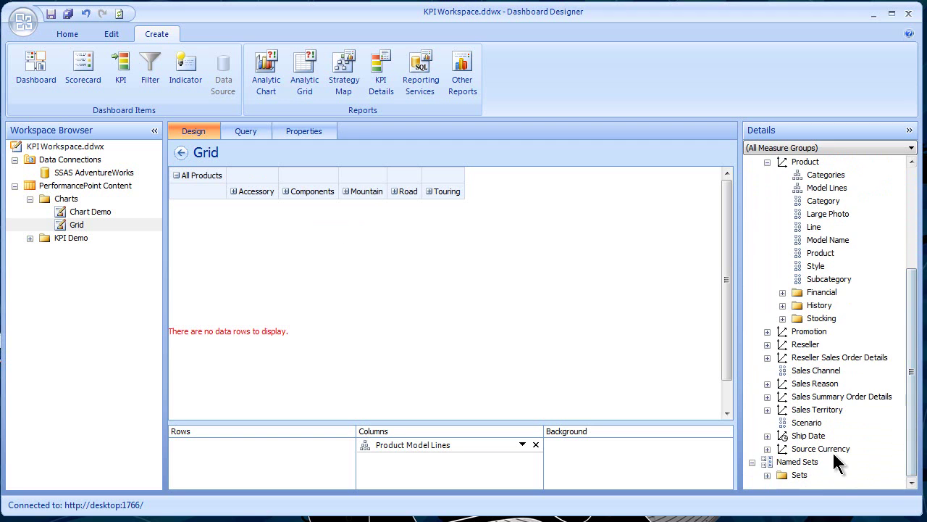
left_click(767, 475)
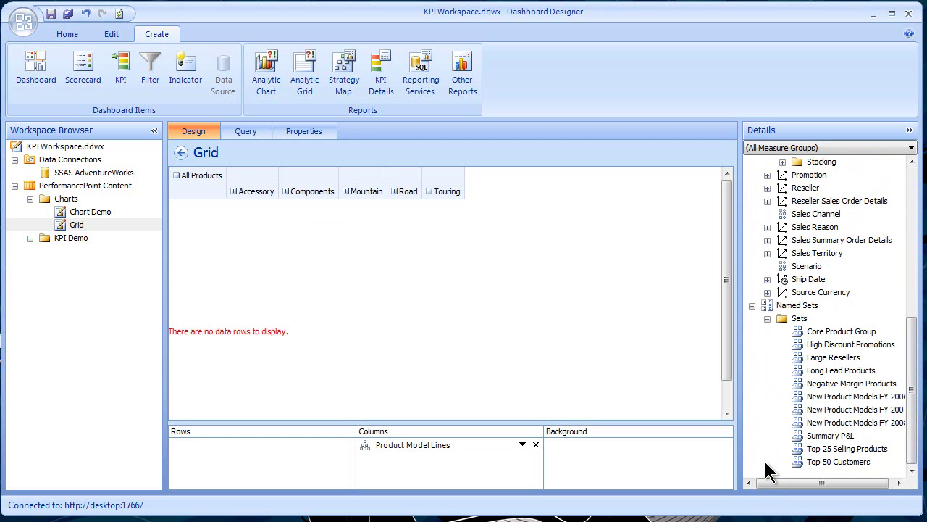
left_click_drag(801, 330, 346, 462)
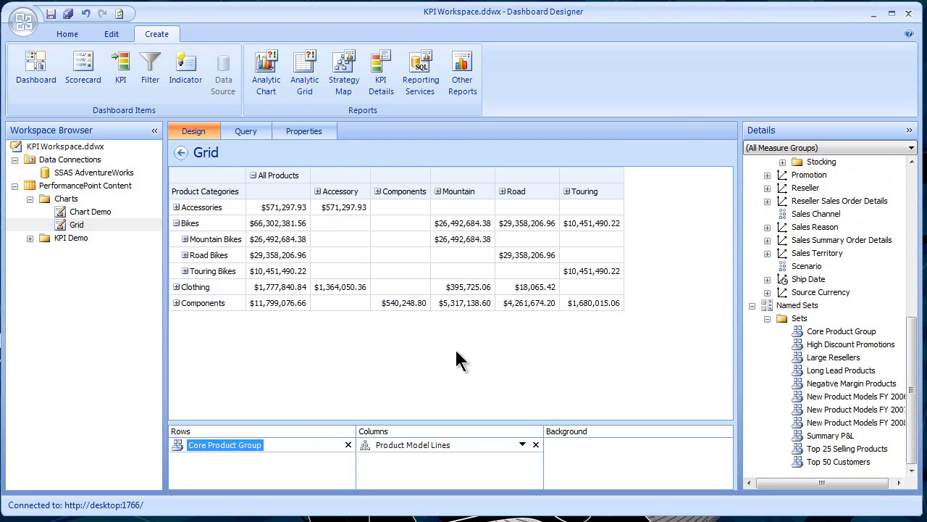
left_click(176, 224)
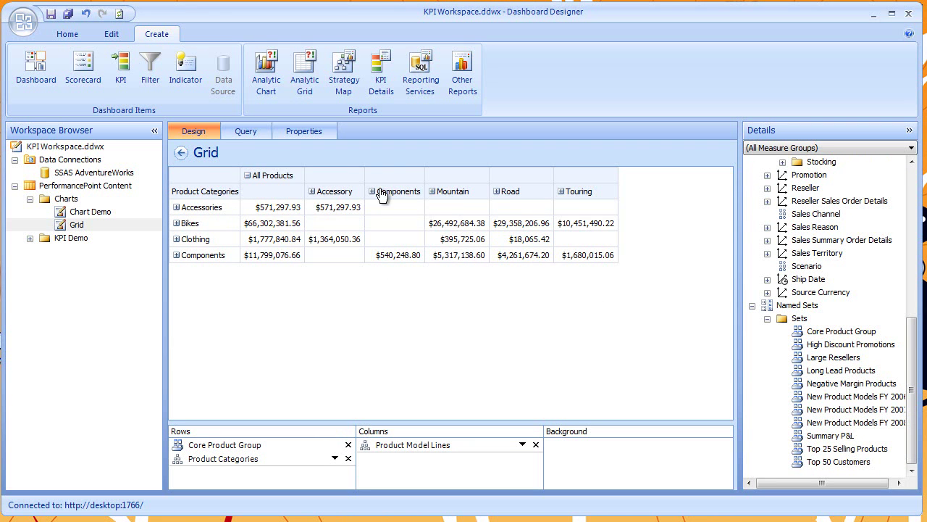
Step: Review the Grid report's MDX query, from its SELECT clause through its FROM clause
left_click(246, 131)
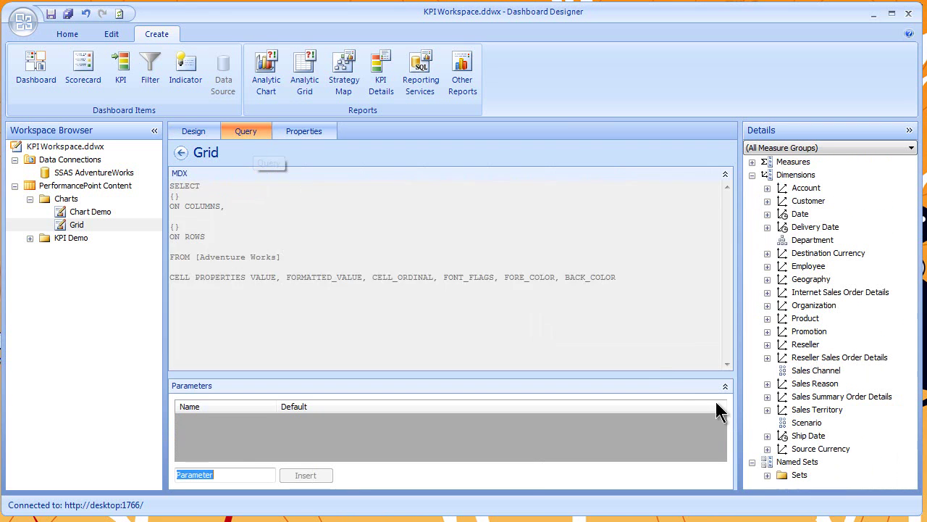
double_click(182, 186)
left_click_drag(175, 200, 273, 278)
left_click(368, 298)
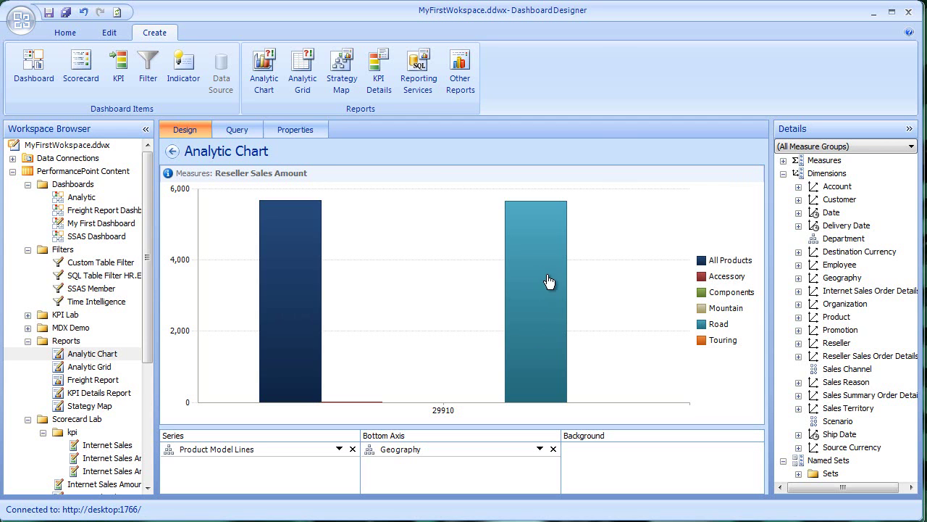
Step: Filter the Analytic Chart's series to the Top 10 Percent by 29910, Reseller Sales Amount
right_click(608, 271)
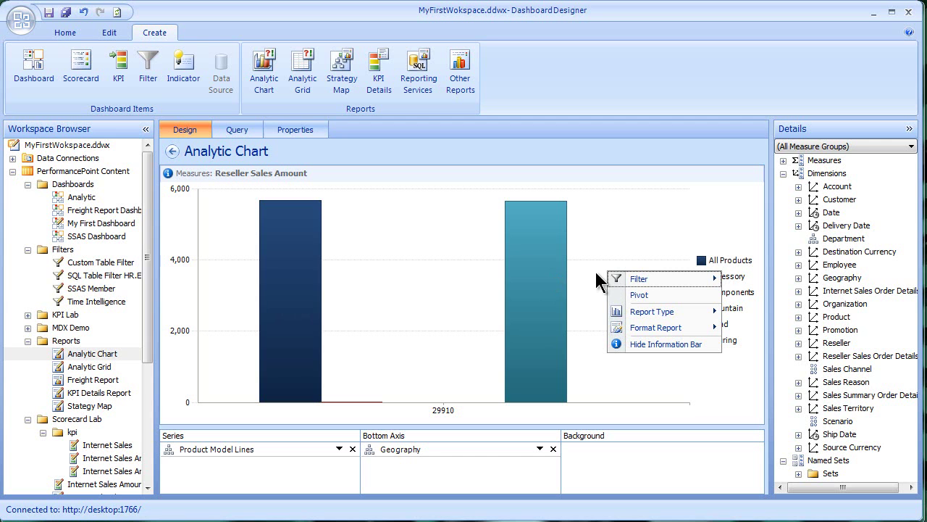
mouse_move(681, 286)
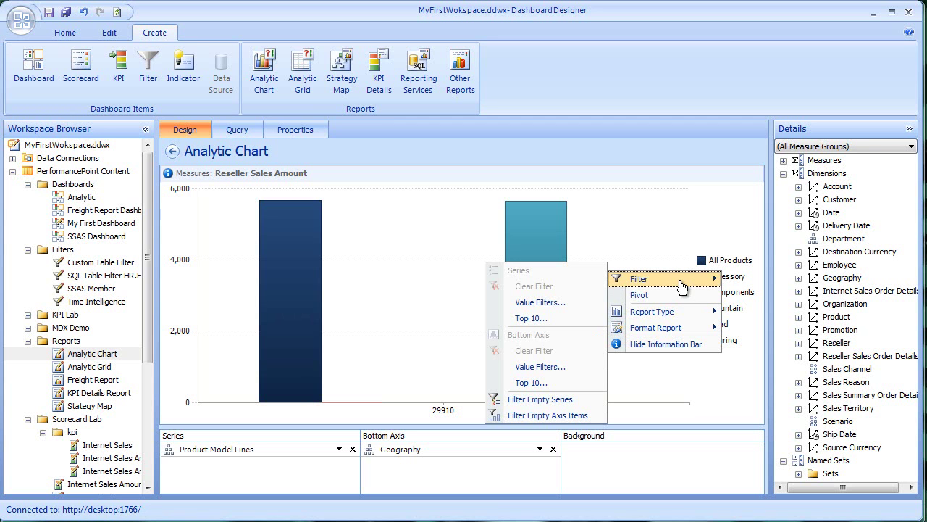
left_click(540, 323)
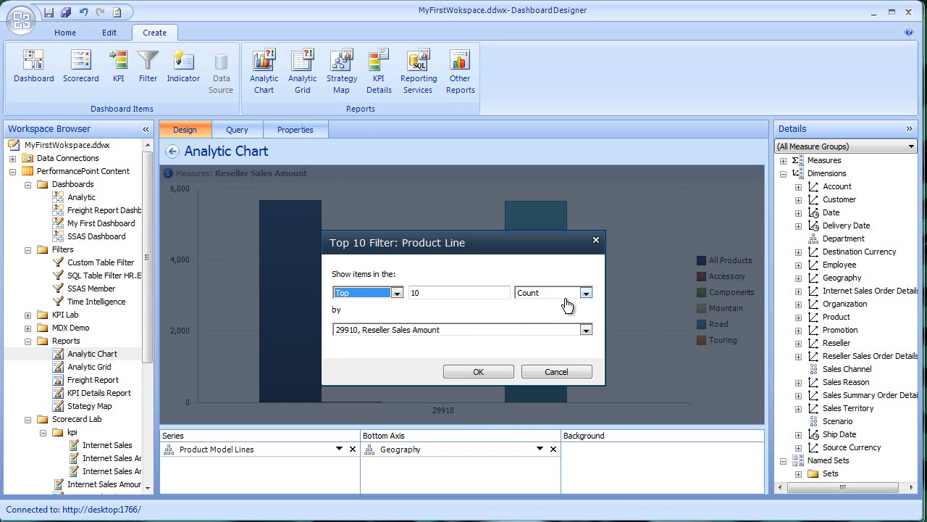
left_click(586, 294)
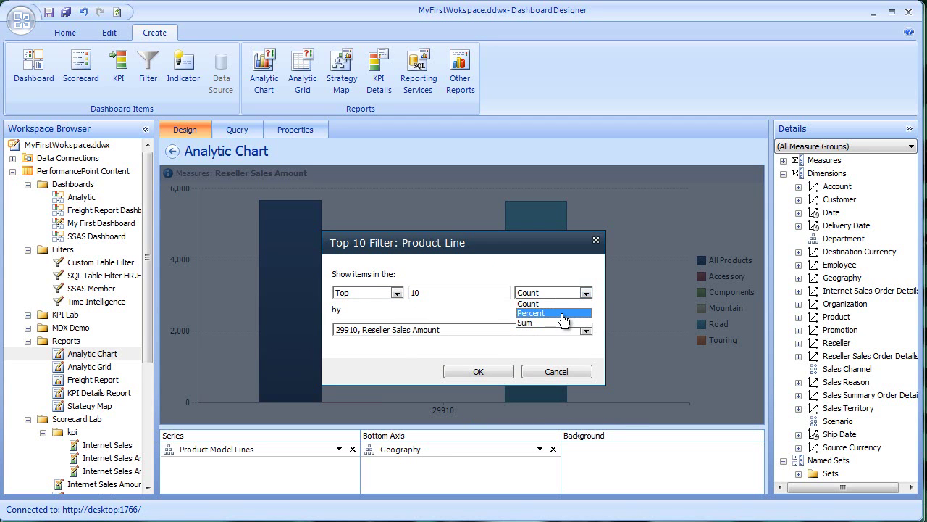
left_click(559, 313)
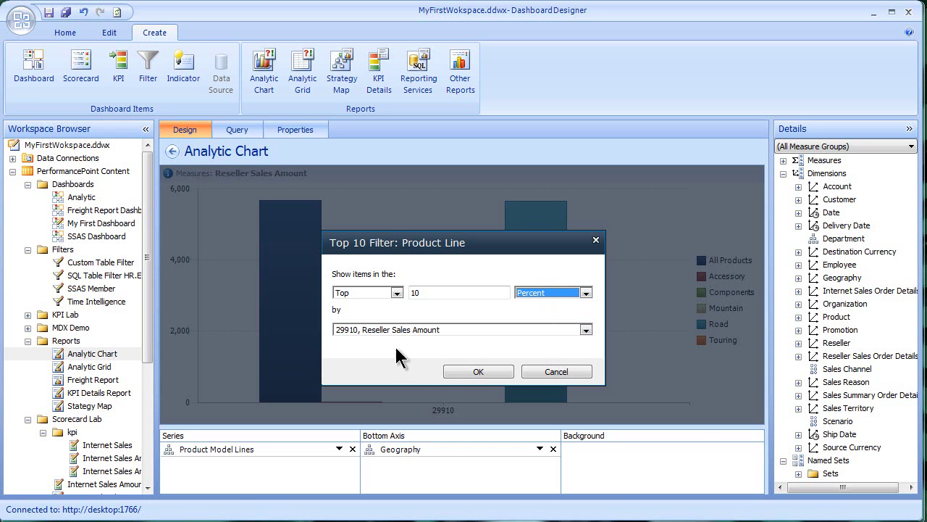
left_click(479, 371)
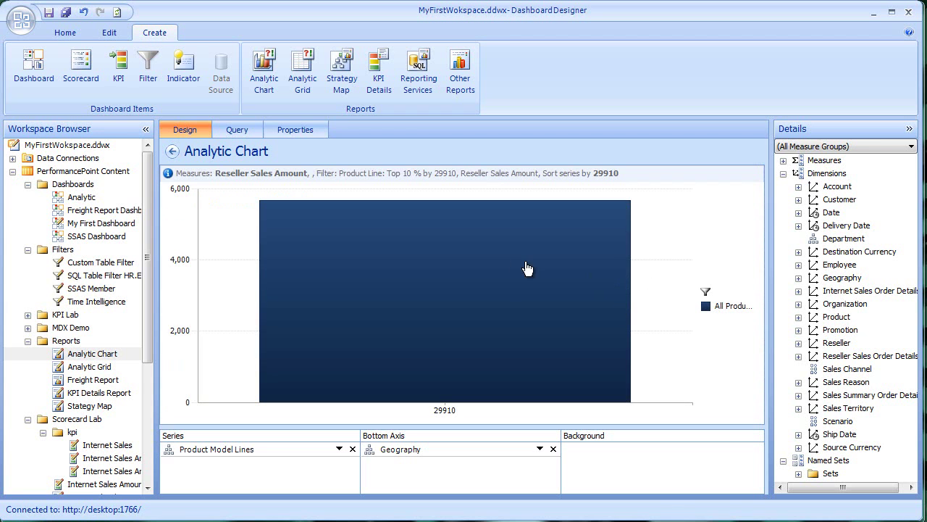
Step: Drill down into the chart's All Products bar to its model lines and inspect the Road bar's value
mouse_move(487, 278)
left_click(495, 284)
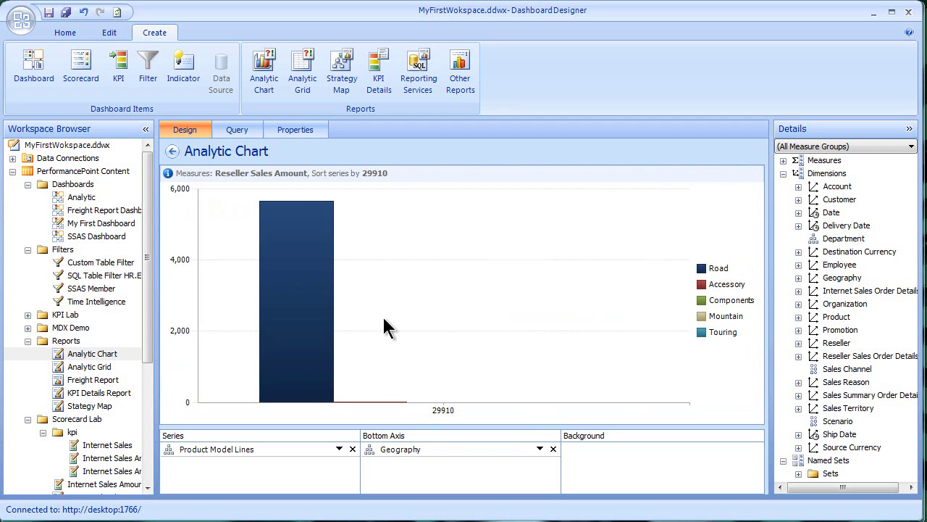
mouse_move(304, 299)
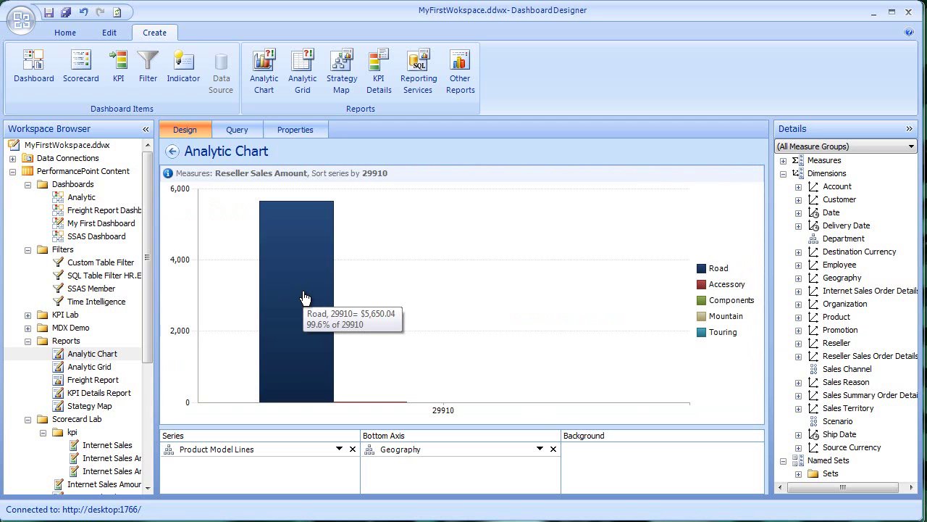
right_click(403, 235)
mouse_move(469, 251)
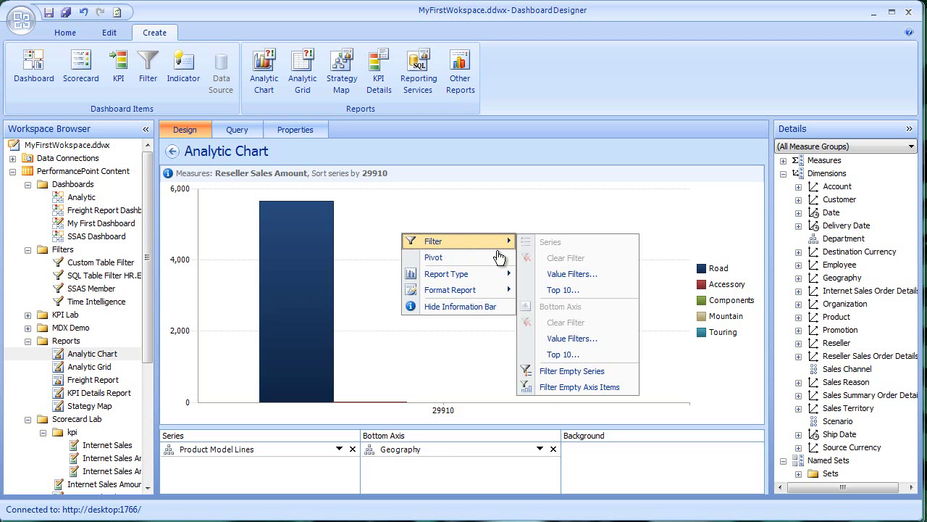
left_click(572, 290)
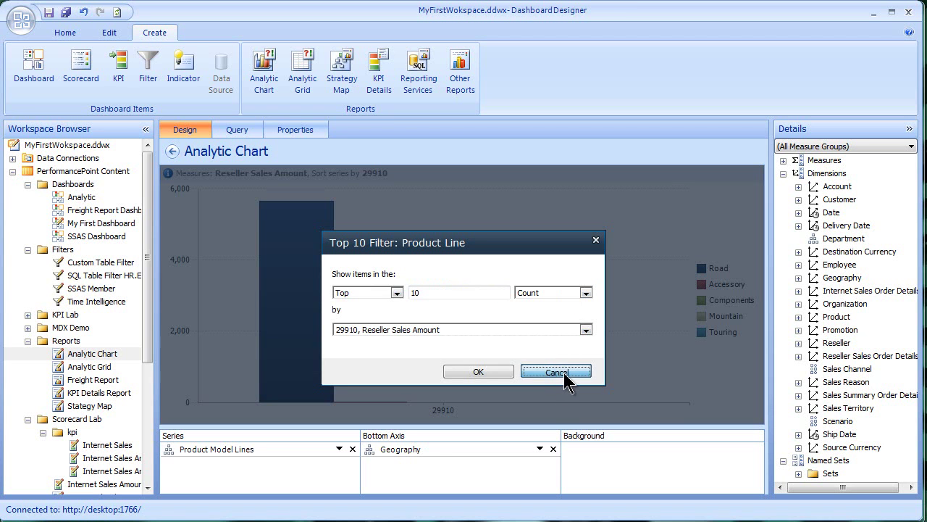
left_click(564, 372)
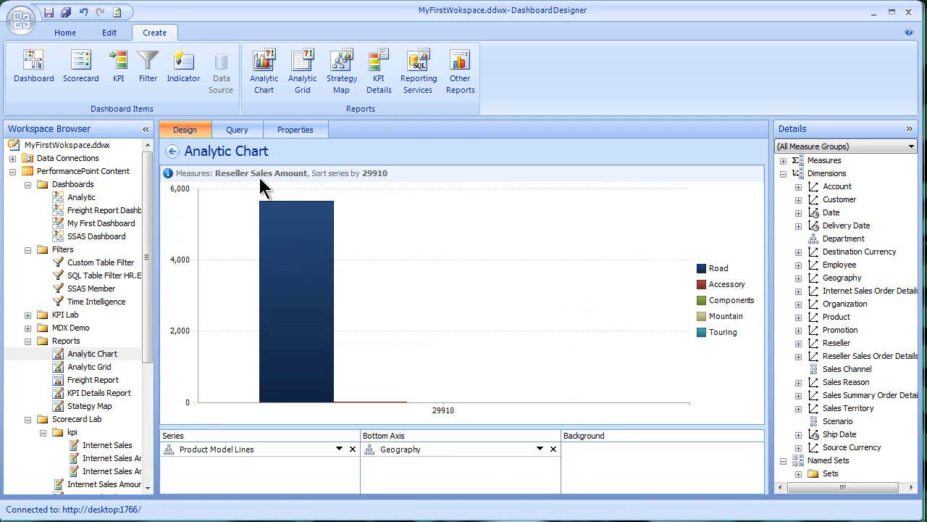
right_click(432, 174)
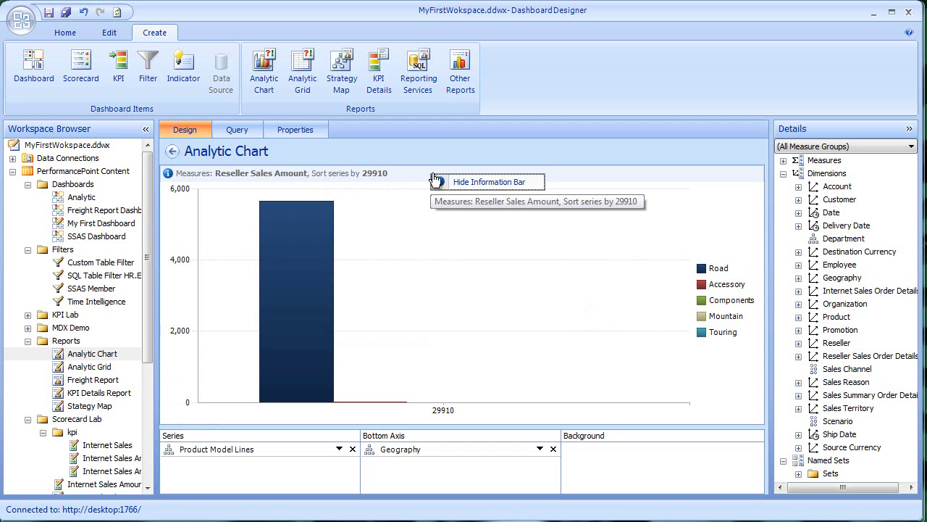
left_click(490, 284)
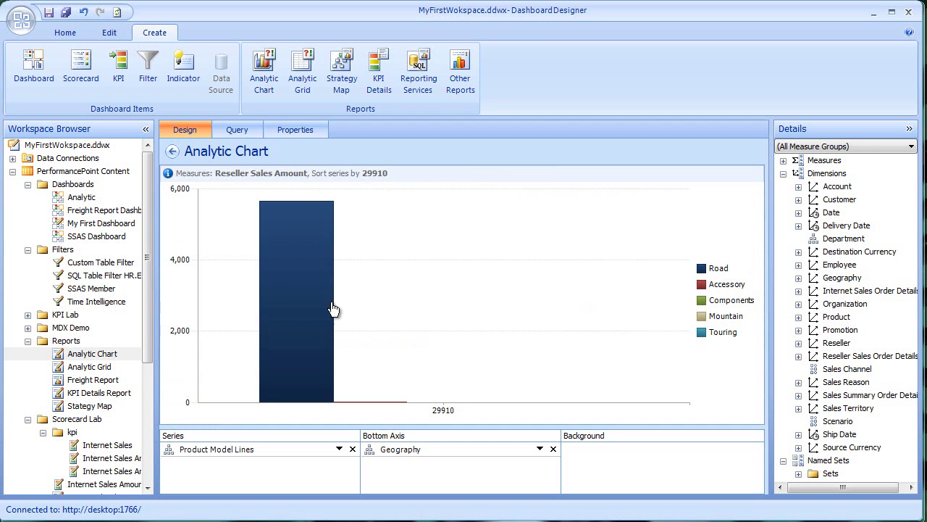
Step: Drill down into the Road bar to its product models and inspect the values of HL Road Frame and Road-150
left_click(295, 282)
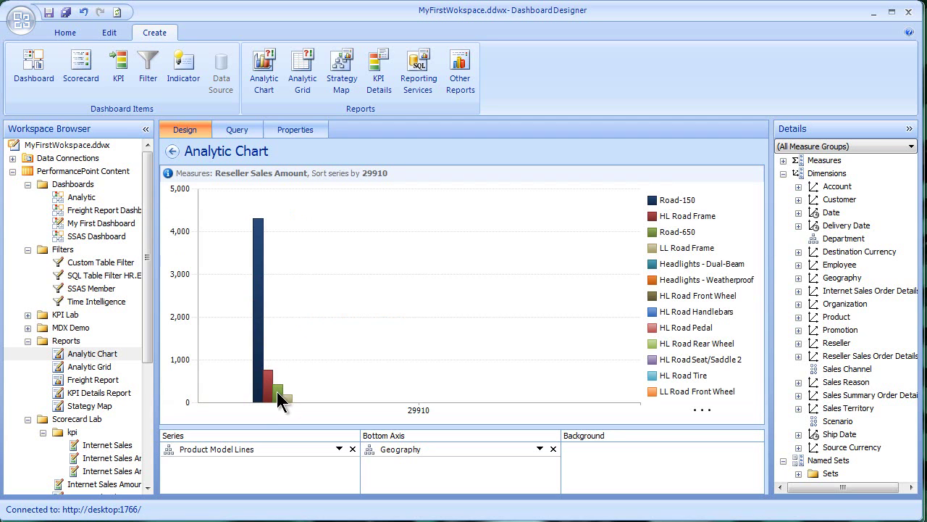
mouse_move(277, 392)
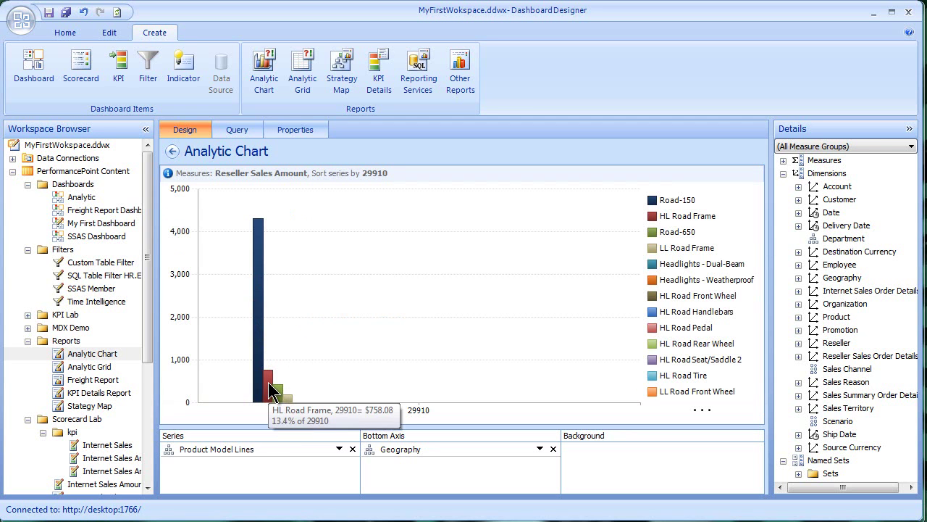
mouse_move(259, 364)
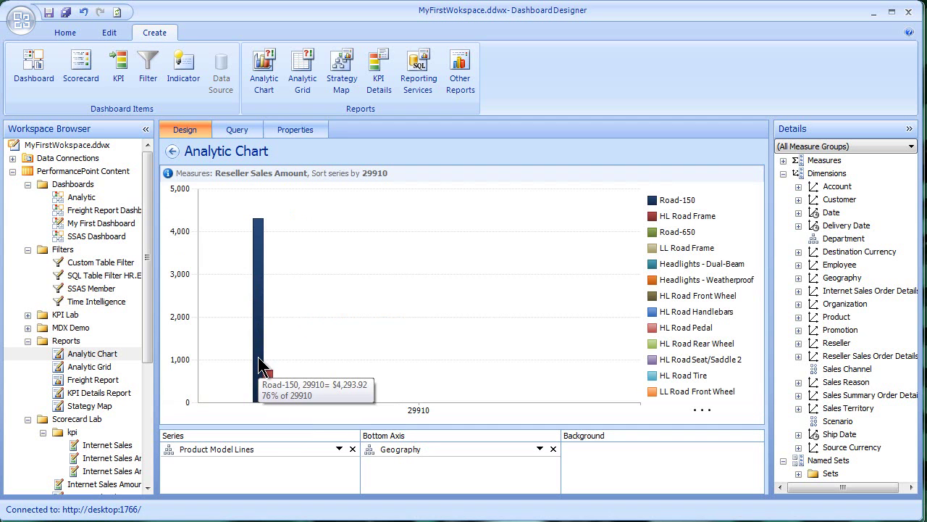
Step: Change the Analytic Chart's report type to Grid and sort its 29910 column in ascending order
right_click(318, 253)
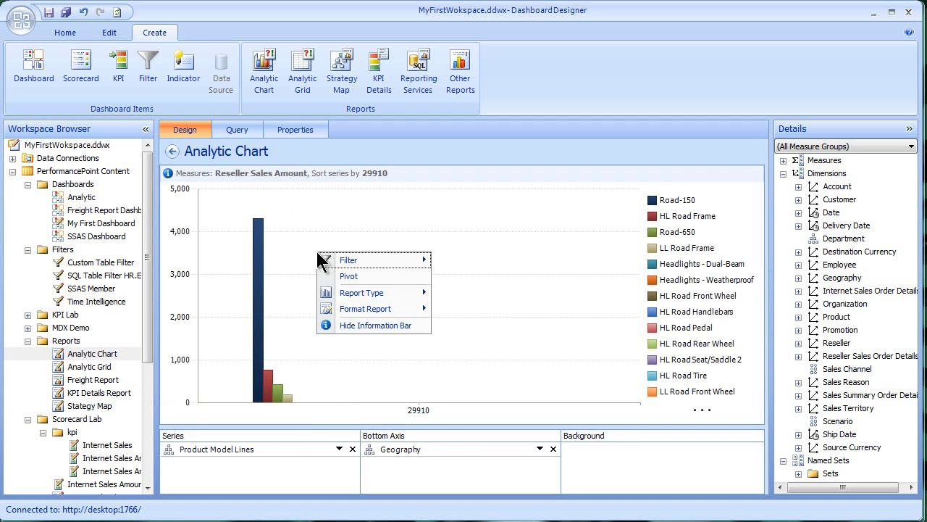
mouse_move(400, 295)
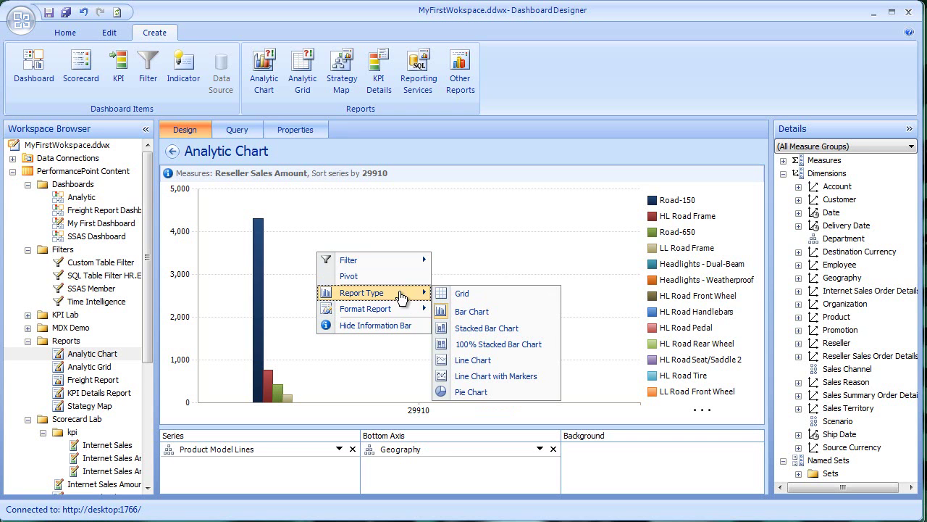
left_click(454, 294)
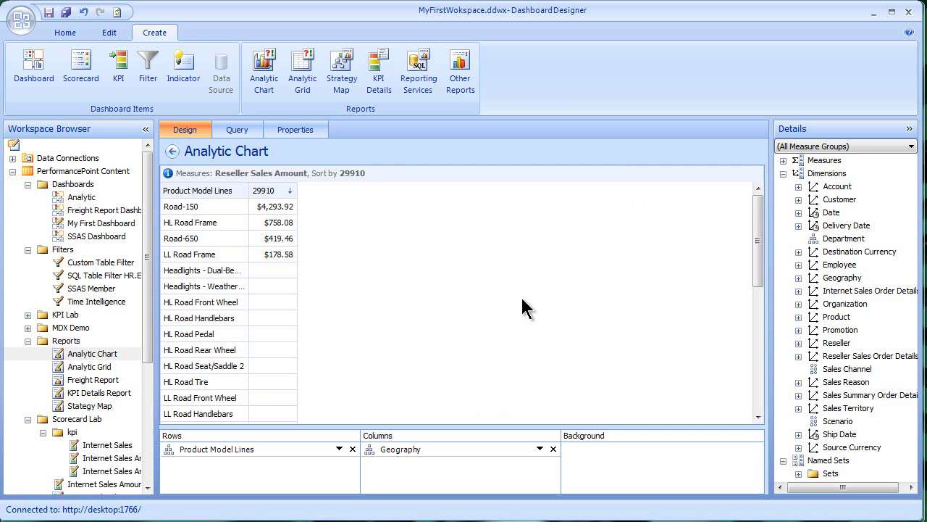
left_click(290, 192)
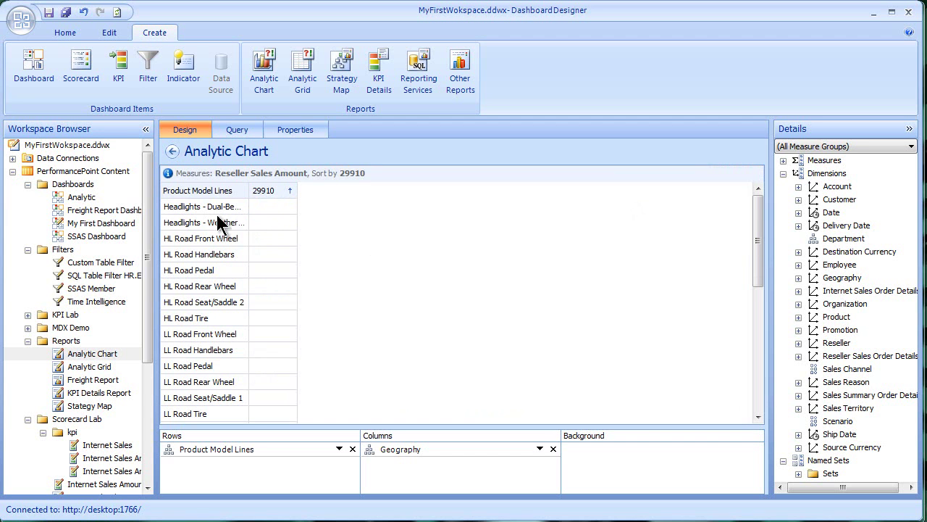
Step: Sort the 29910 column in descending order and pivot the grid so geography and product model lines swap axes
left_click(290, 191)
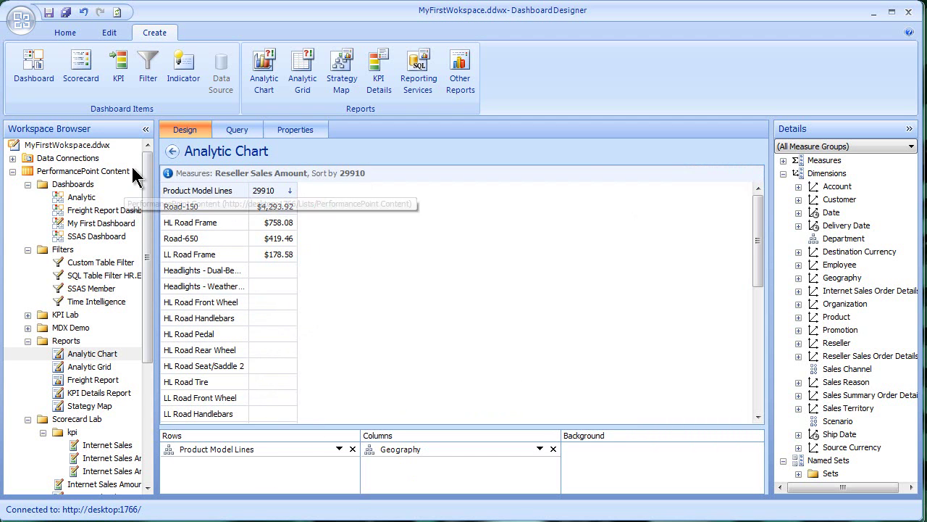
right_click(294, 206)
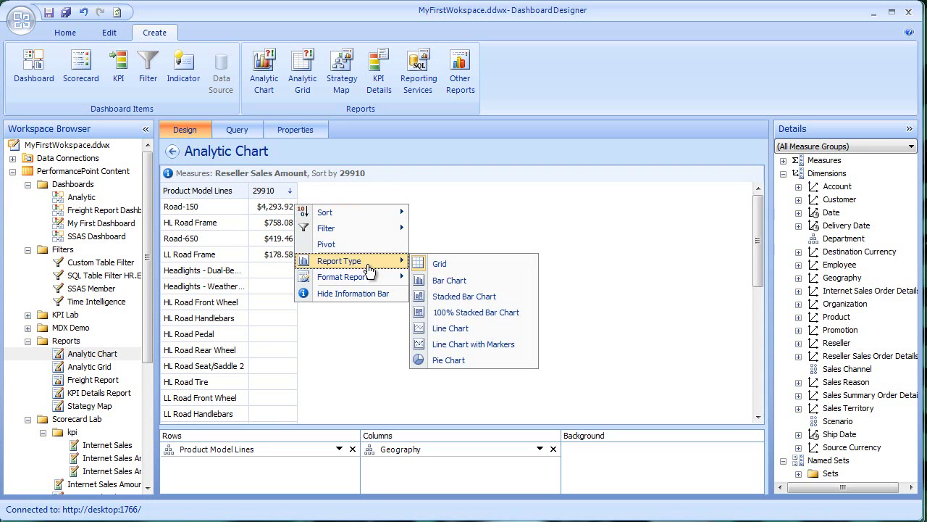
mouse_move(375, 282)
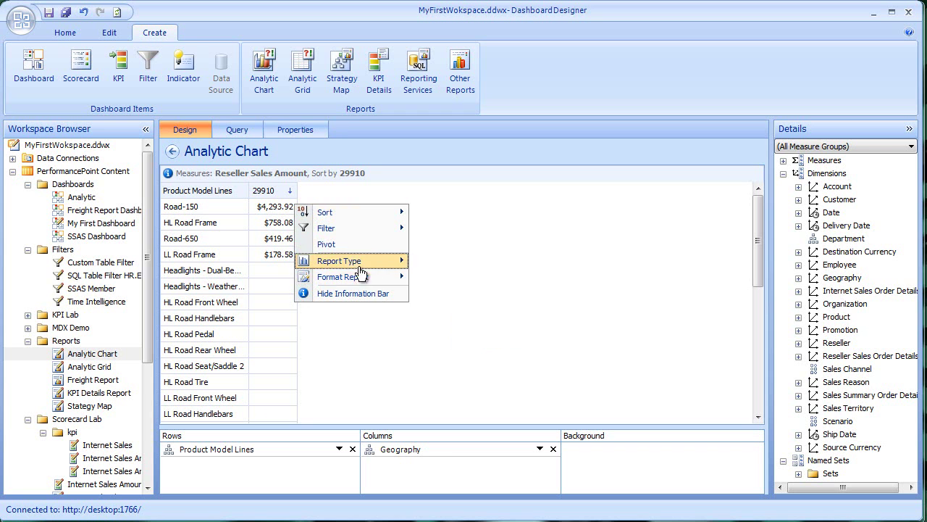
left_click(346, 250)
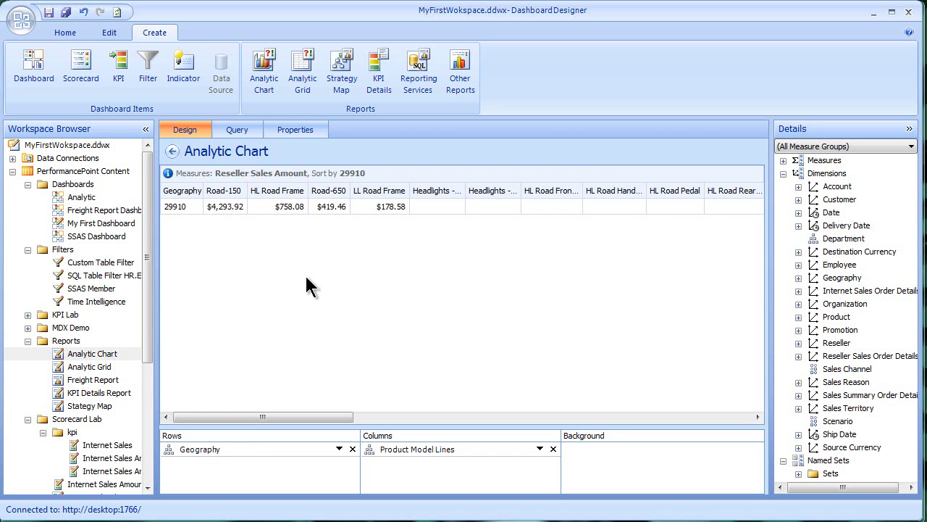
Step: Switch to the Freight Report in Internet Explorer and deselect its Internet Total Product Cost and Internet Sales Amount measures, keeping Internet Tax Amount
left_click(875, 13)
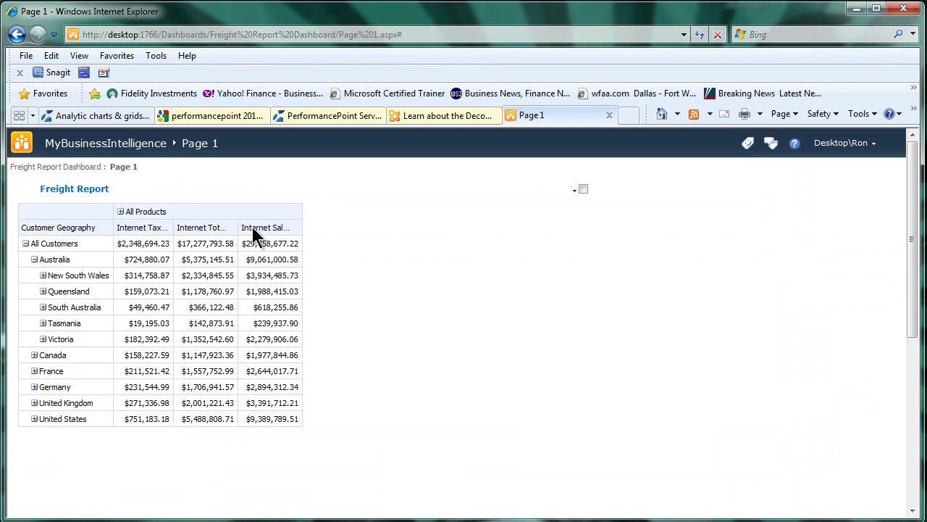
right_click(281, 259)
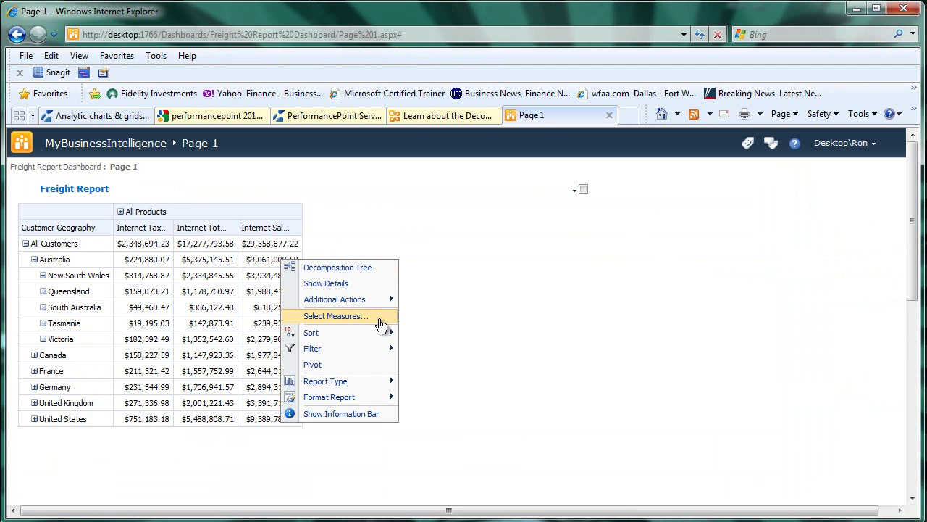
left_click(380, 320)
left_click_drag(454, 290, 456, 355)
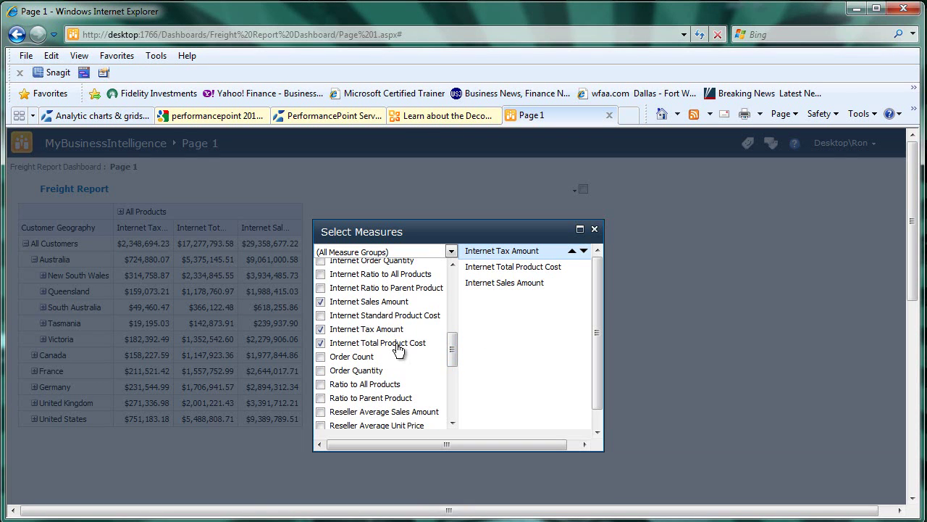
left_click(320, 346)
left_click(320, 302)
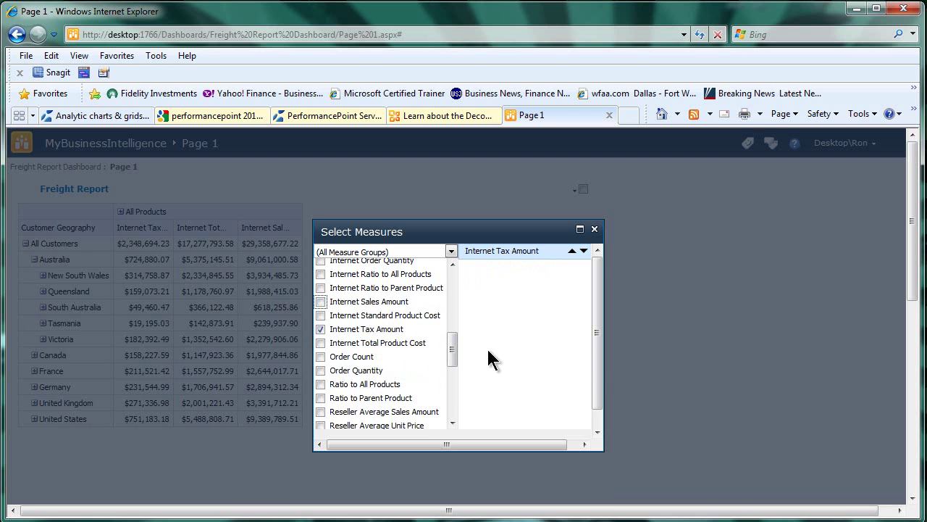
scroll(600, 366, "down", 1)
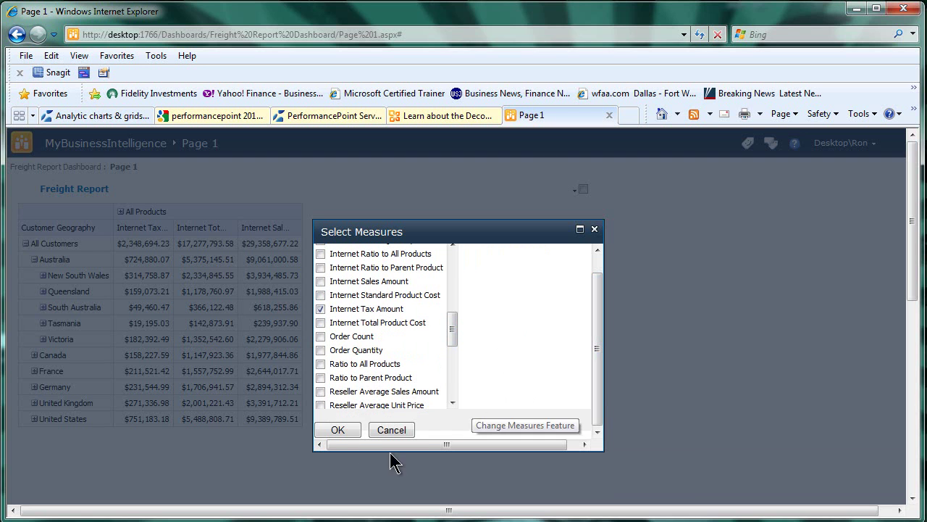
left_click(338, 428)
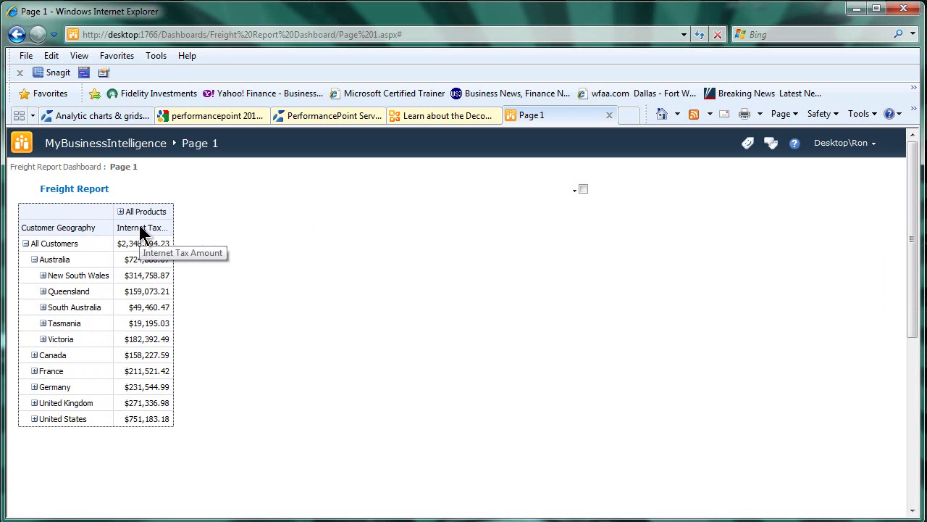
Step: View Australia's Internet Tax Amount in a decomposition tree, expanding Victoria, Geelong and its postal code to customers, and close the tree
right_click(161, 258)
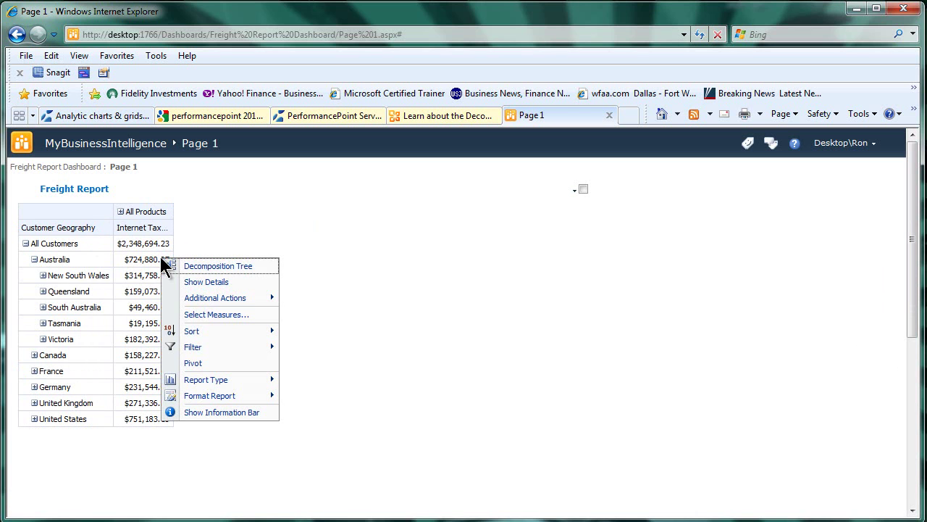
left_click(221, 272)
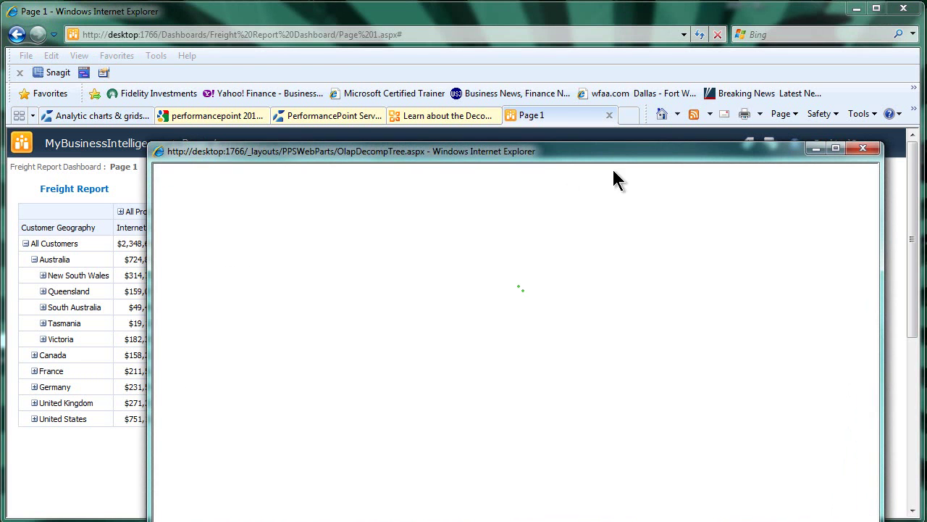
left_click_drag(681, 152, 617, 33)
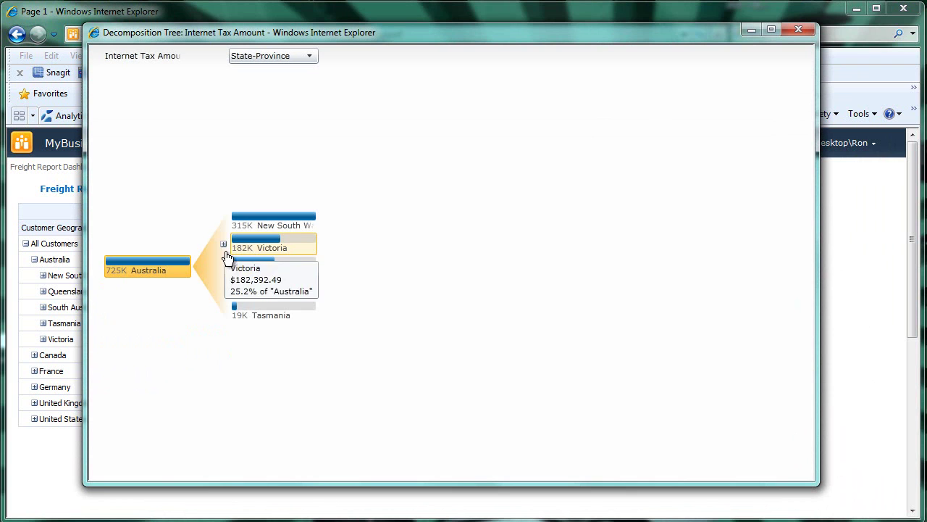
left_click(223, 246)
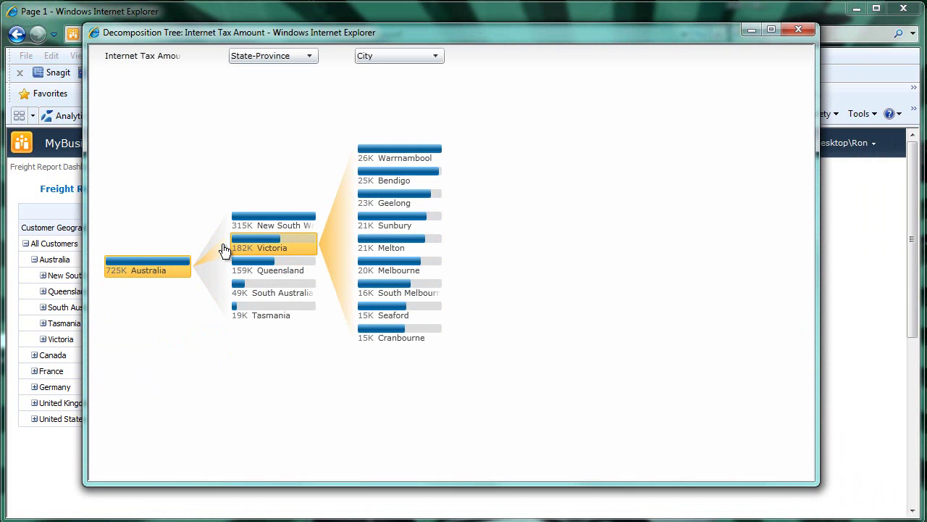
left_click(350, 200)
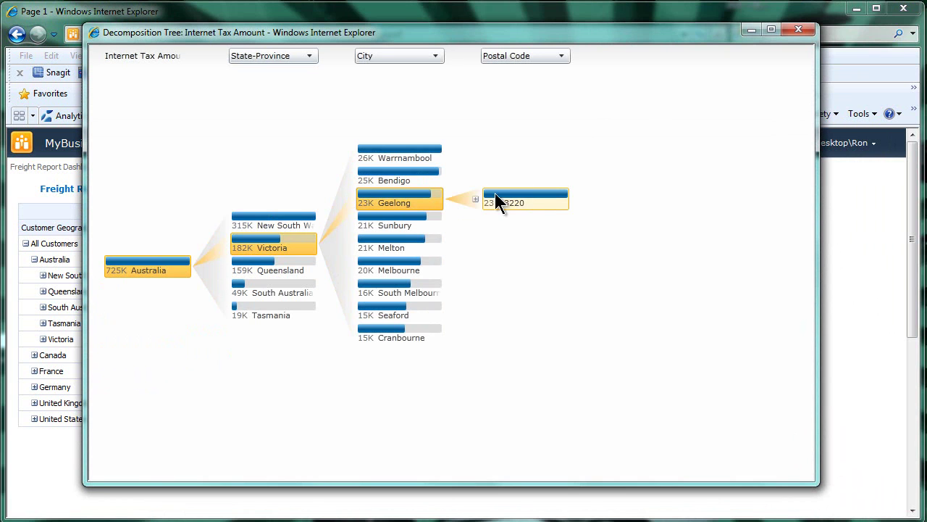
left_click(475, 200)
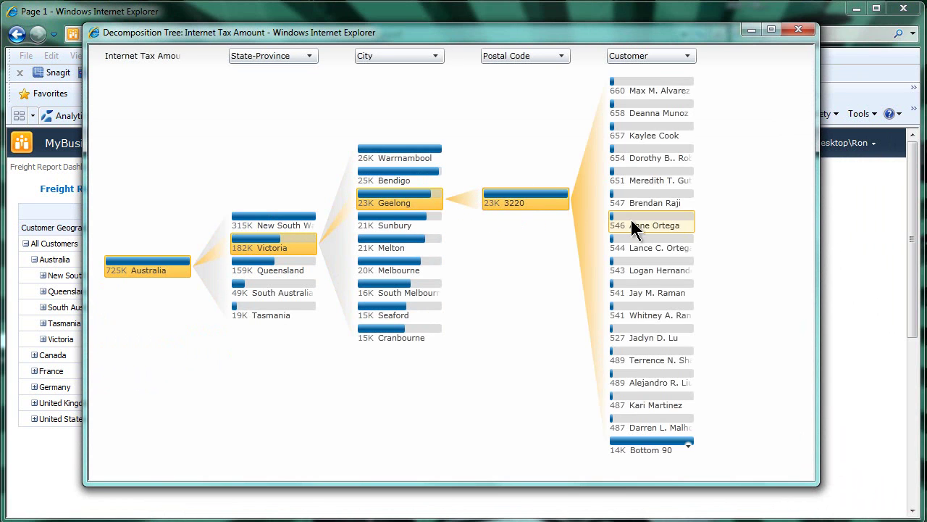
left_click(796, 29)
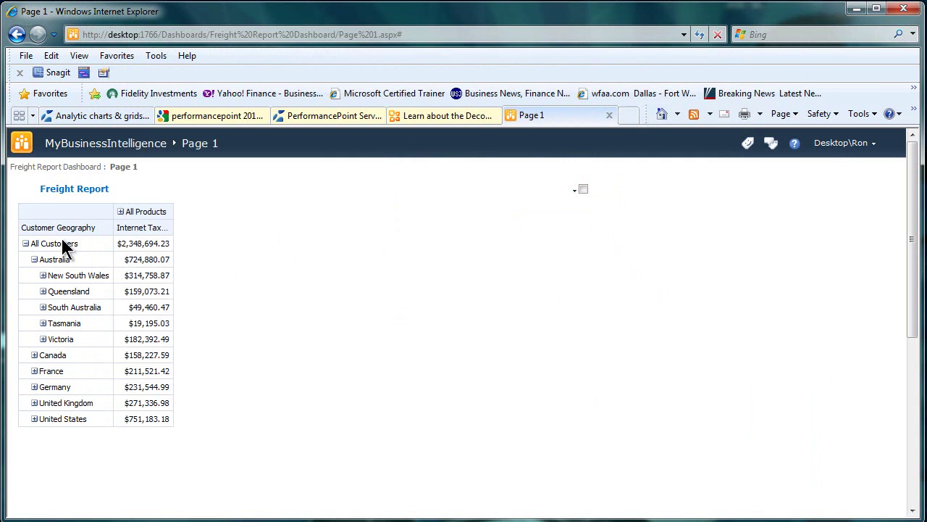
Step: Run a Drillthrough on New South Wales' Internet Tax Amount, look through the detail rows, and close the details window
right_click(150, 283)
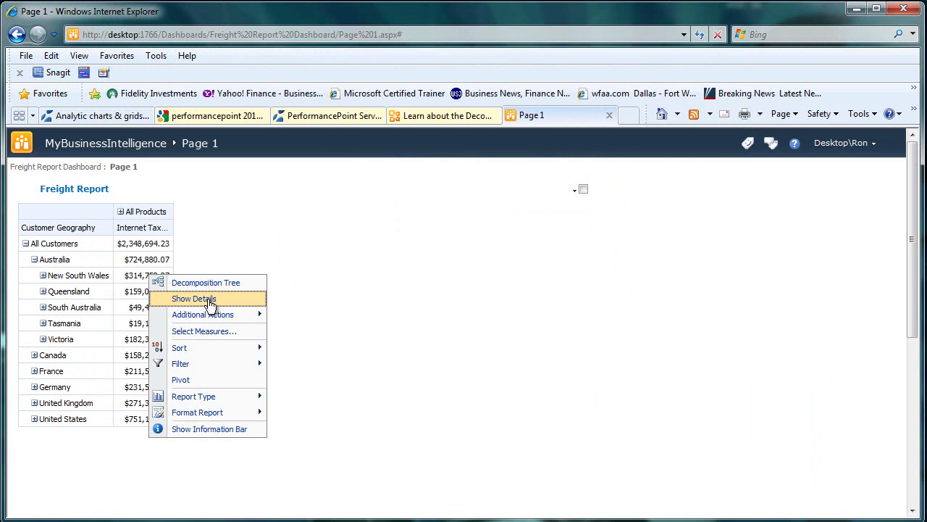
mouse_move(233, 316)
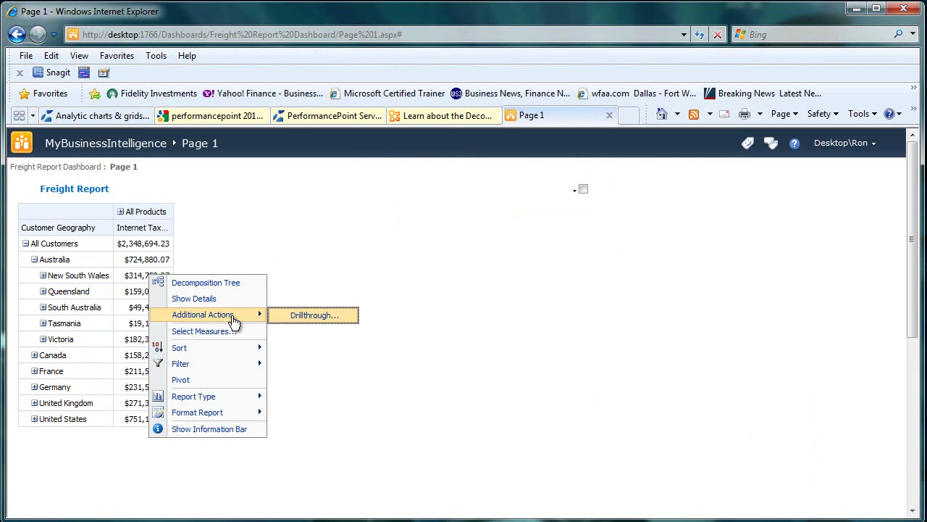
left_click(307, 316)
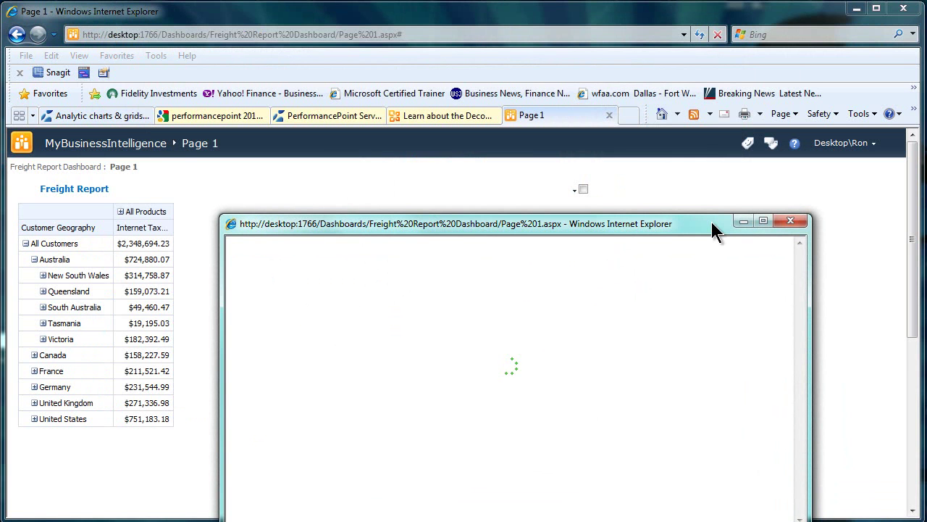
left_click_drag(708, 231, 667, 168)
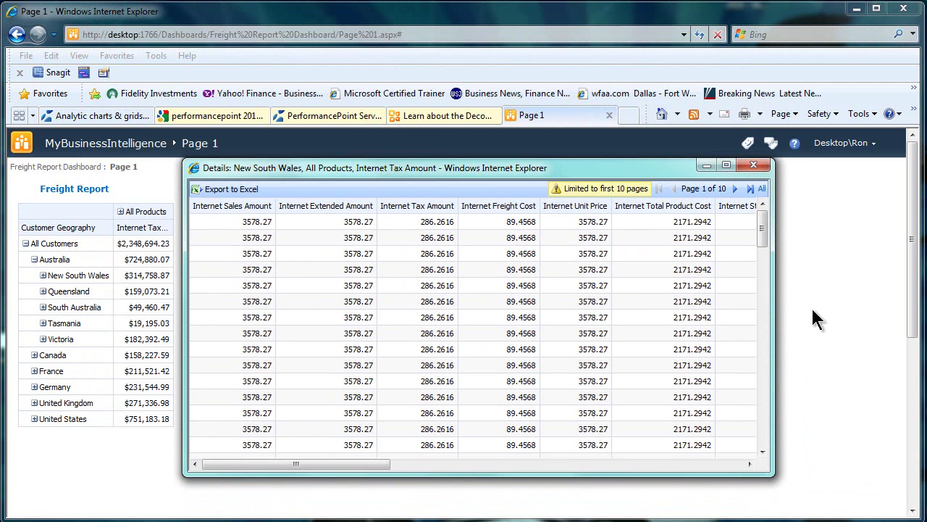
left_click_drag(764, 230, 766, 381)
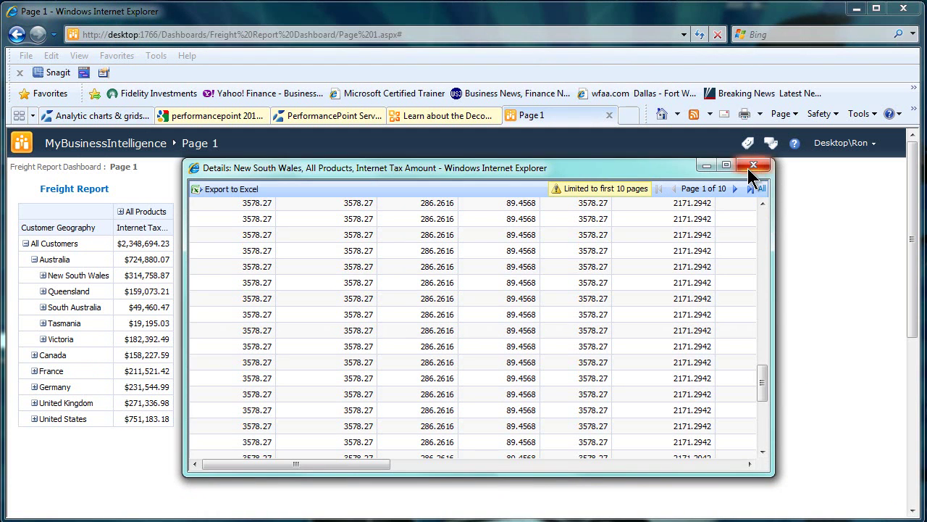
left_click(752, 166)
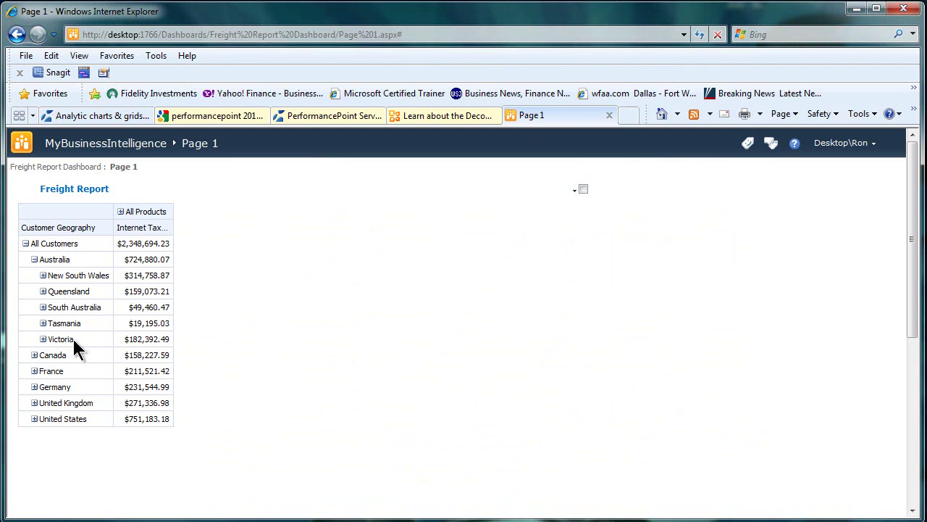
Step: Change the Freight Report's report type to Pie Chart and inspect the All Customers slice's value
right_click(140, 306)
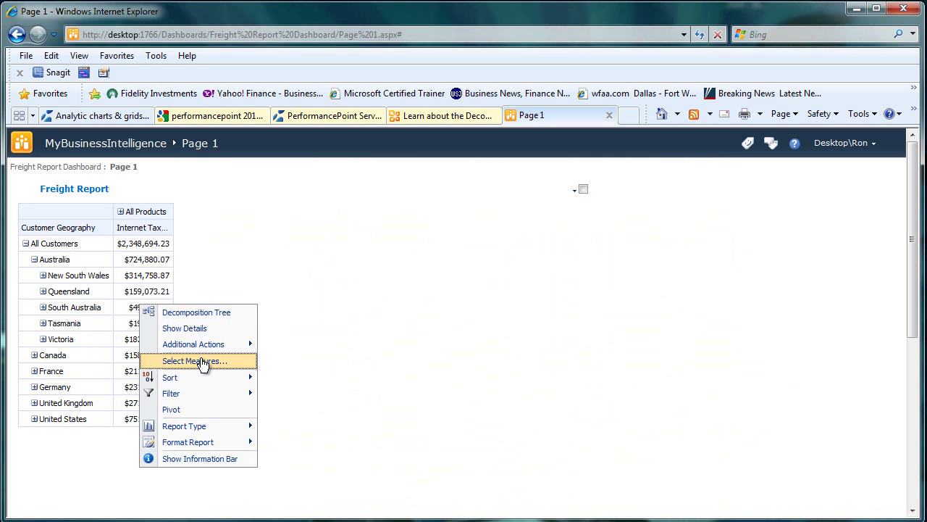
mouse_move(229, 383)
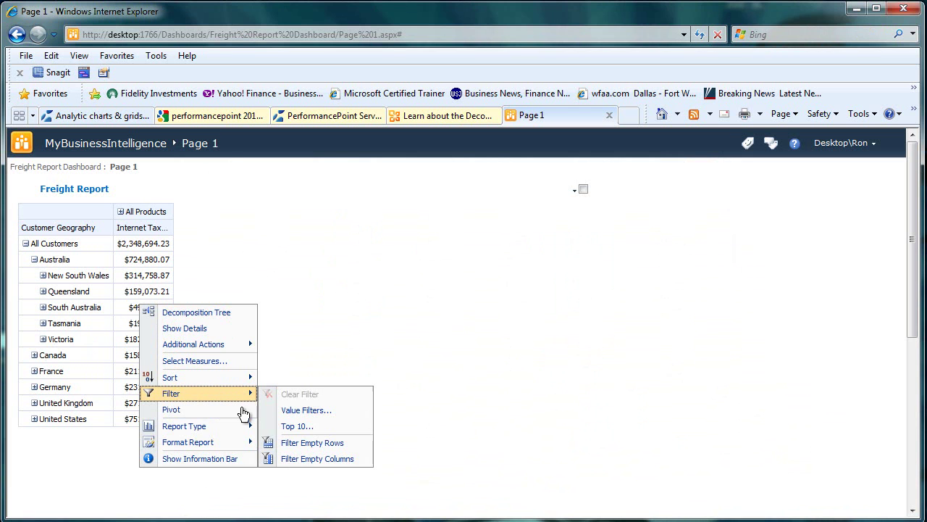
mouse_move(243, 433)
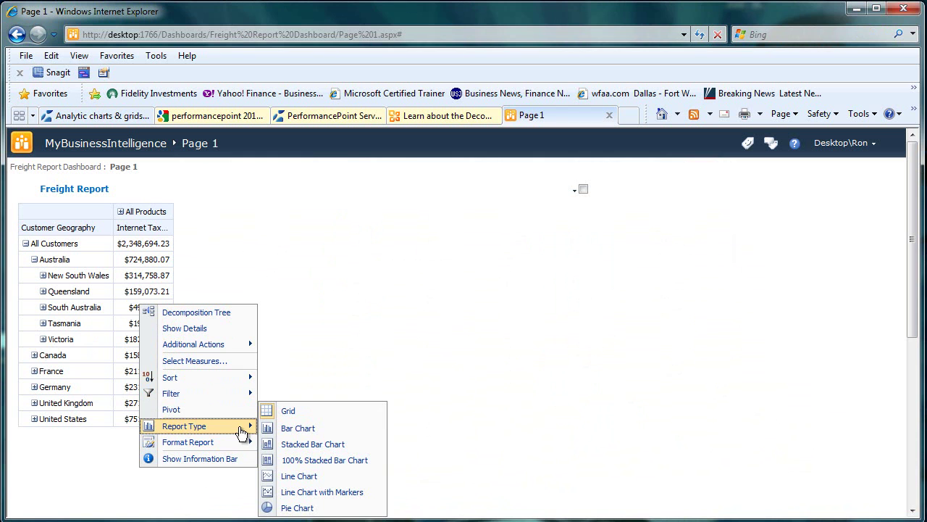
left_click(297, 508)
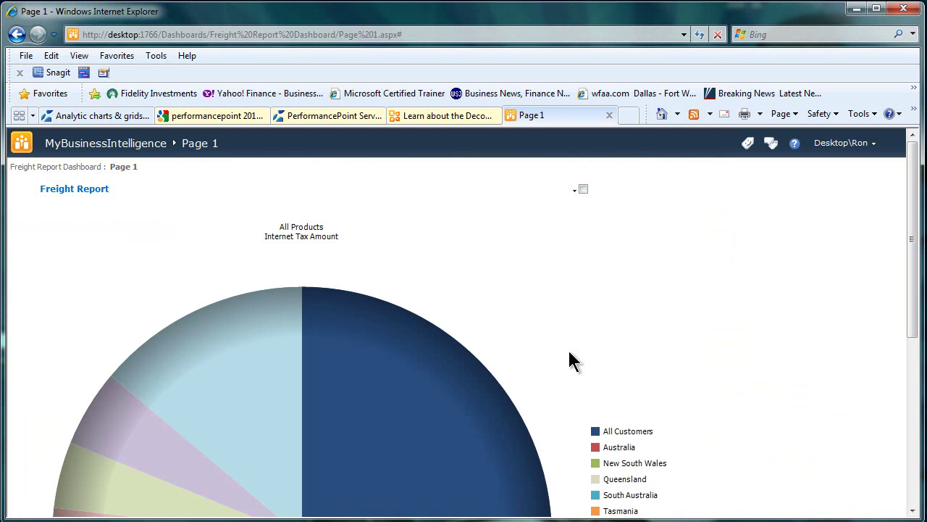
left_click_drag(914, 288, 906, 420)
mouse_move(352, 267)
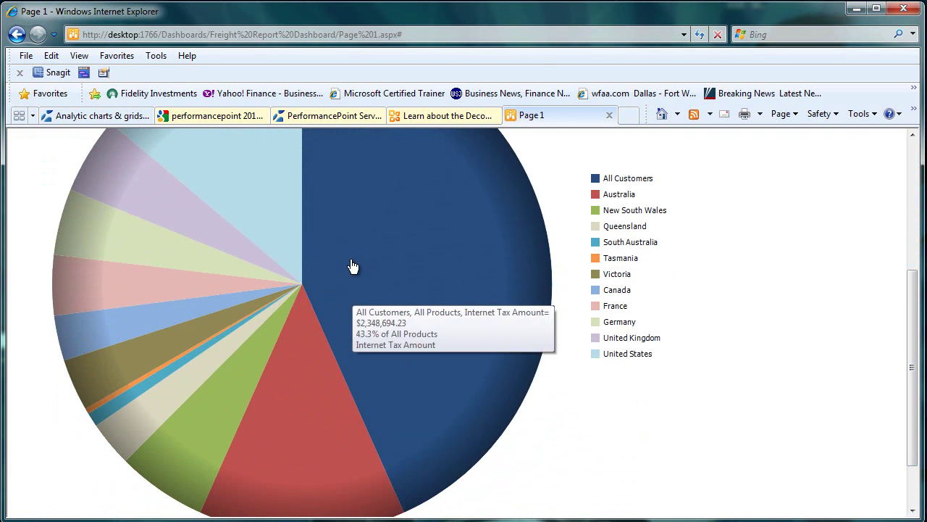
Step: Review the actions available for the pie chart's All Customers slice and return to the start of the report
right_click(454, 222)
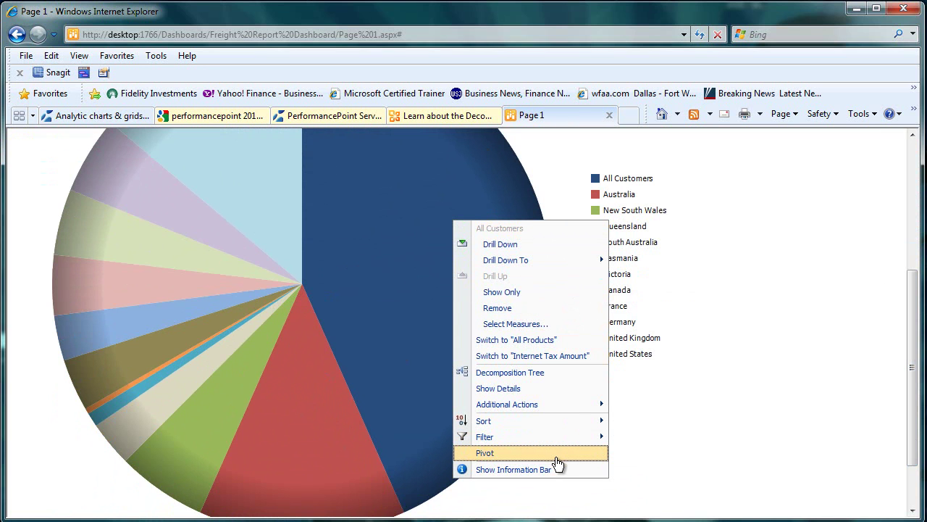
left_click(514, 355)
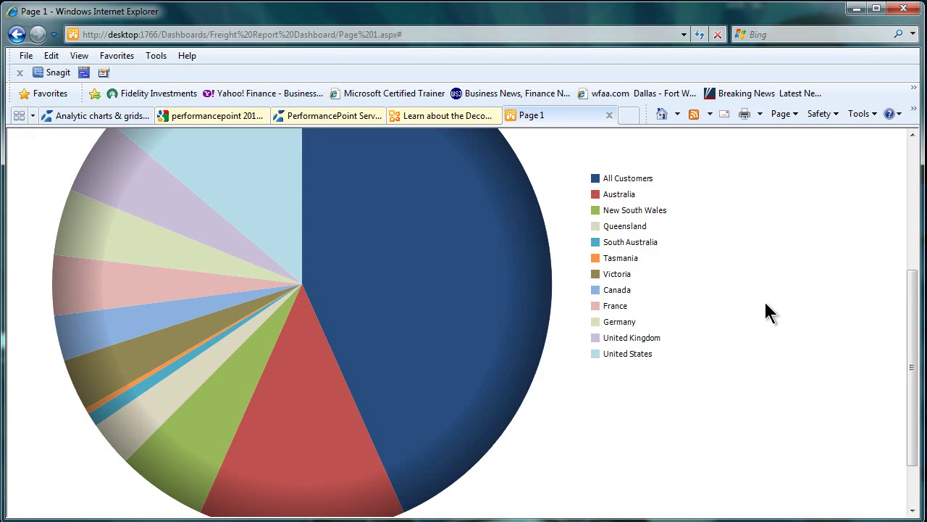
left_click_drag(913, 356, 924, 207)
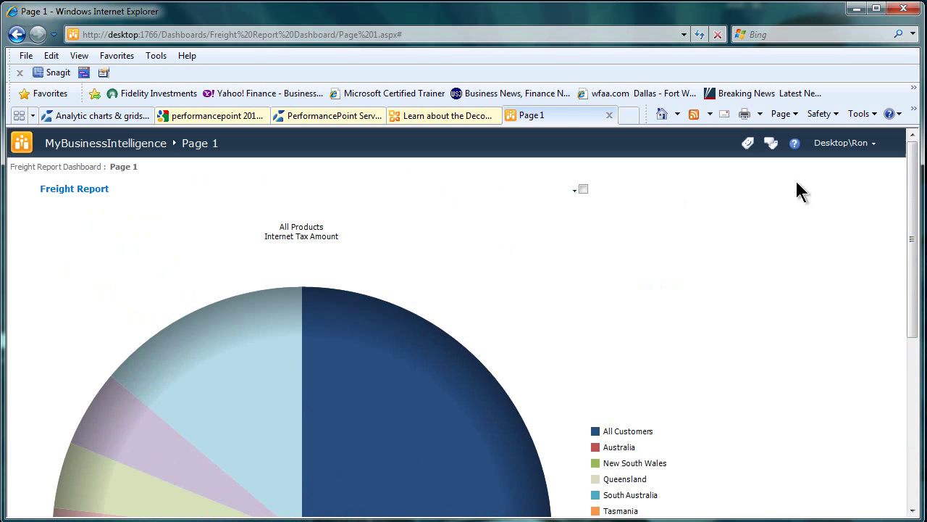